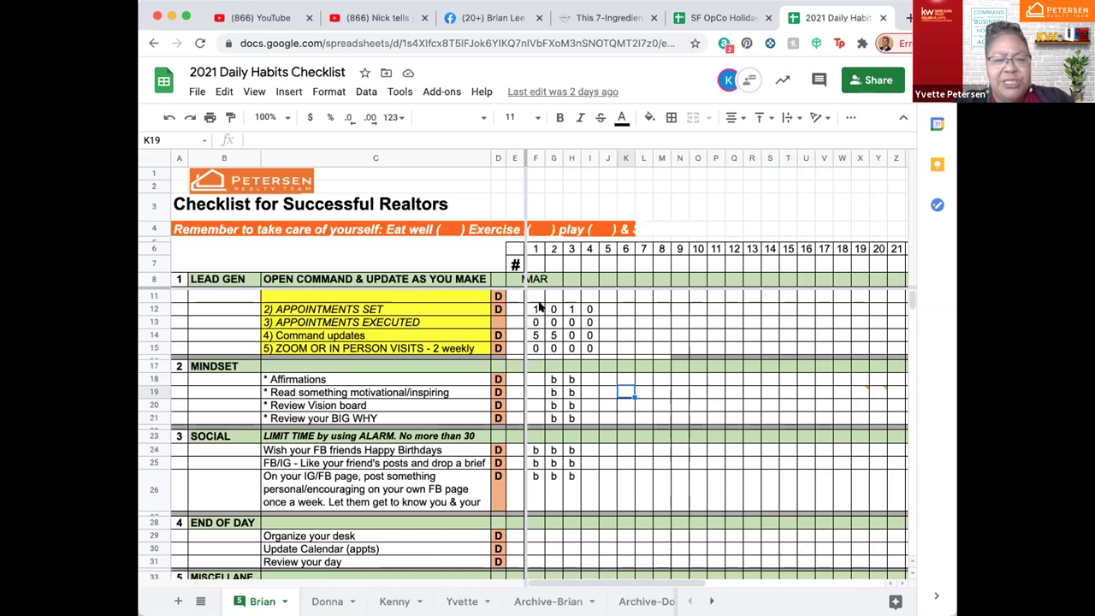
Select the whole Mindset section, rows 17 to 21, of the March checklist for review
scroll(456, 323, "up", 1)
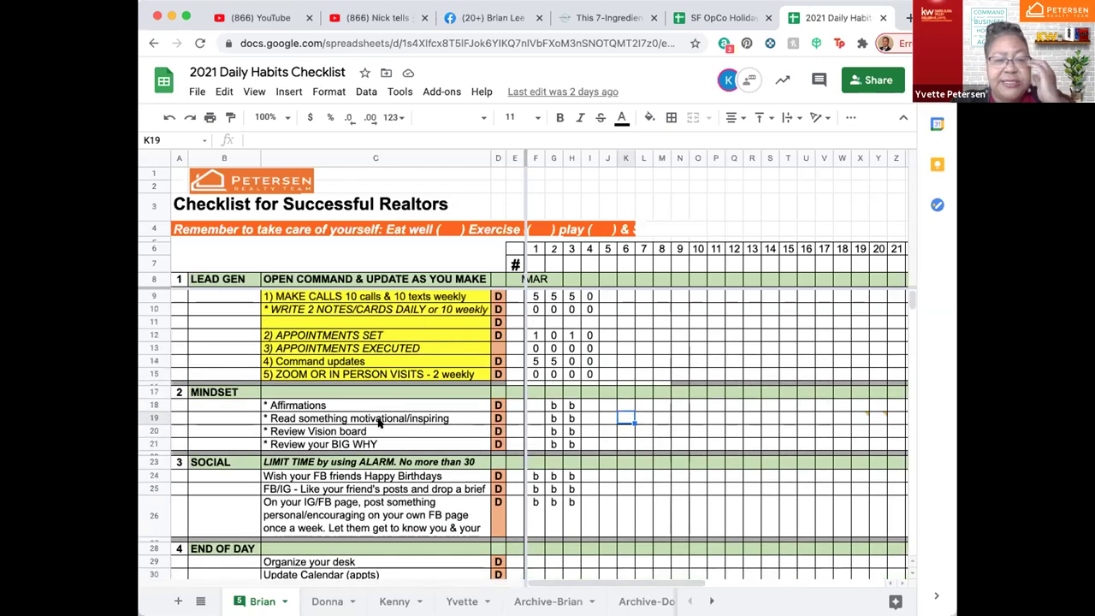
left_click(288, 404)
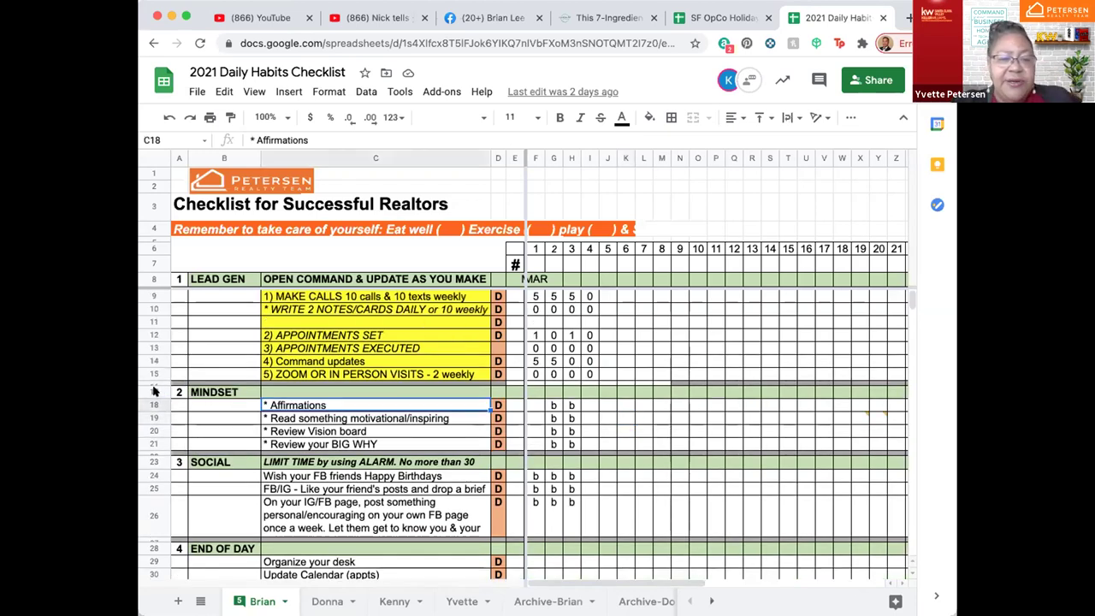
left_click_drag(155, 391, 152, 445)
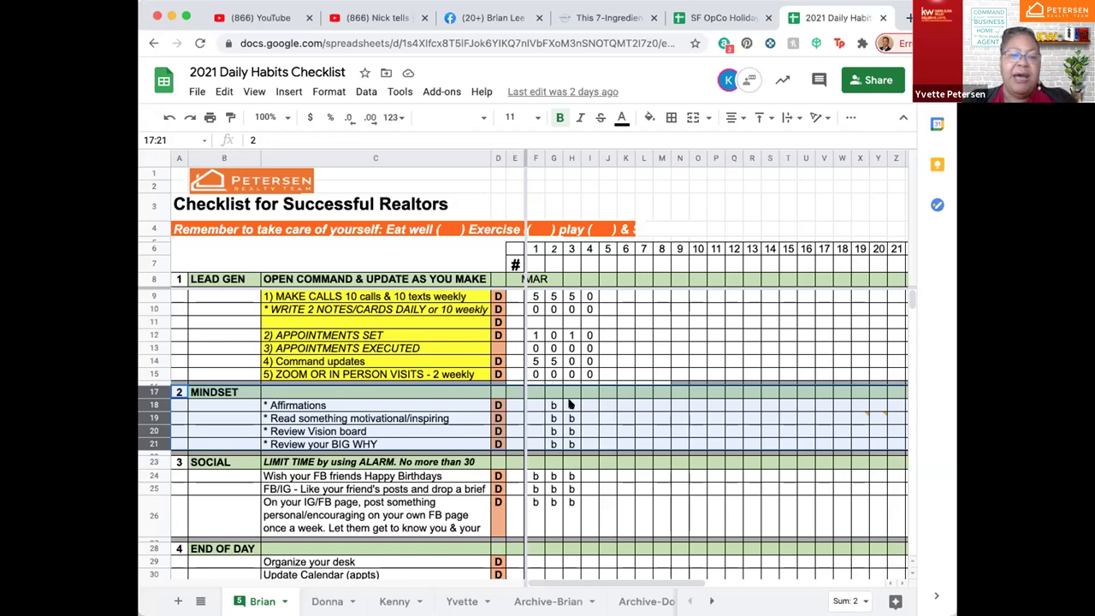
Open the first team member's archive sheet and look over its January entries
left_click(563, 592)
scroll(724, 437, "right", 5)
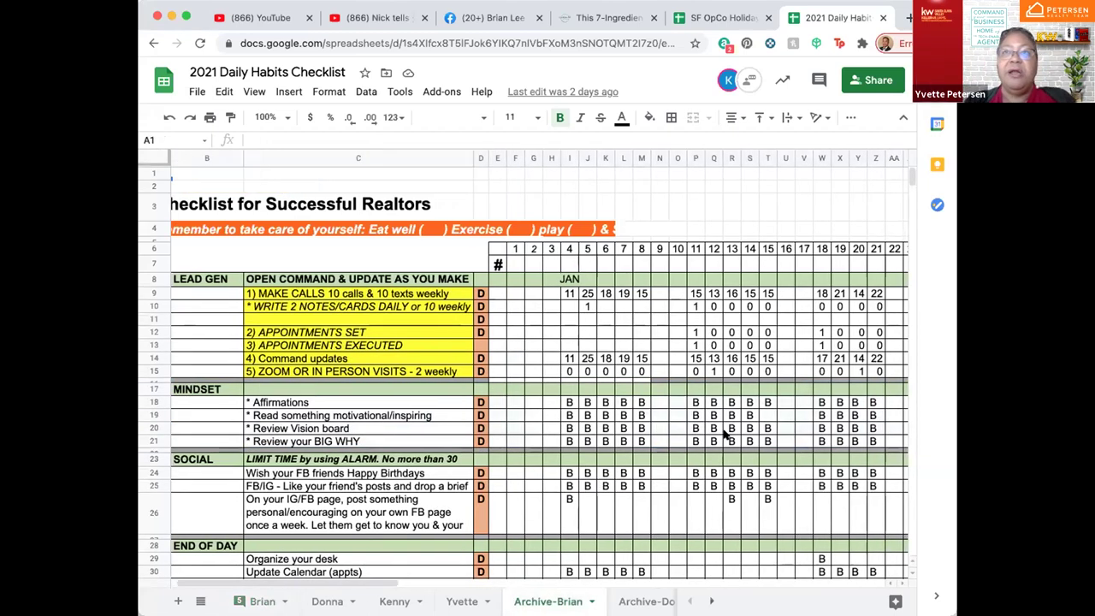
scroll(725, 436, "left", 5)
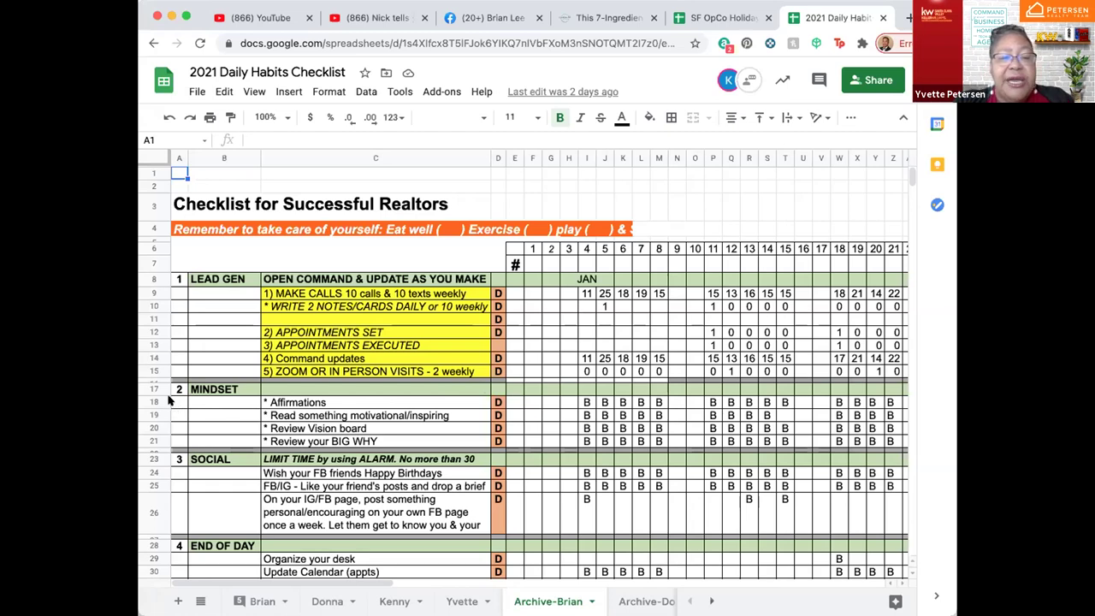
Change the lead generation item in C9 to "1) MAKE CALLS 10 calls & 10 texts daily"
left_click(150, 291)
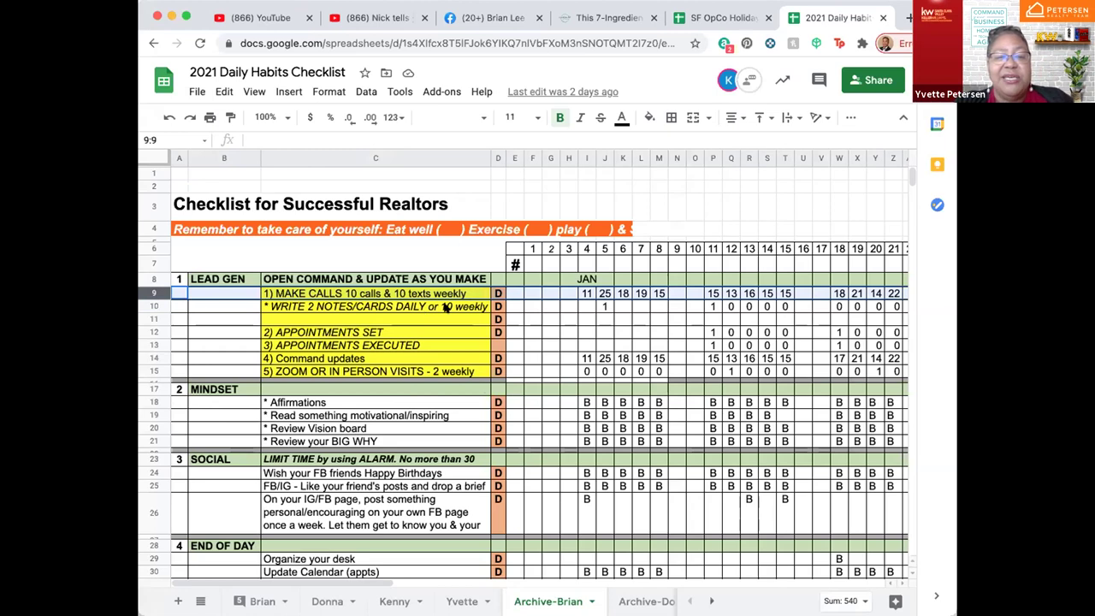
double_click(467, 295)
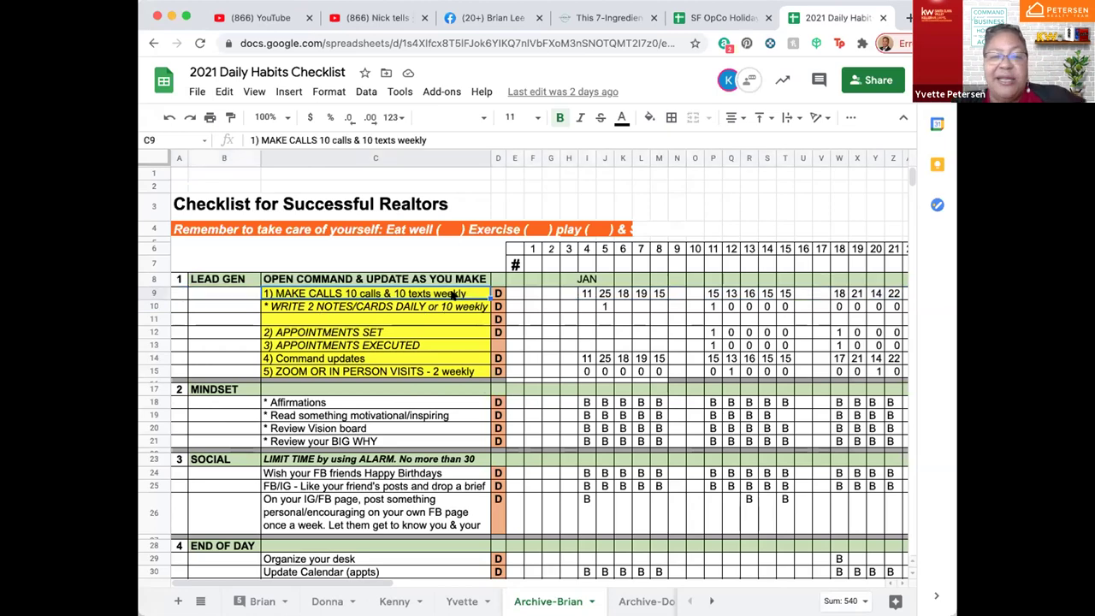
key("BackSpace")
key("BackSpace")
key("BackSpace")
key("BackSpace")
key("BackSpace")
key("BackSpace")
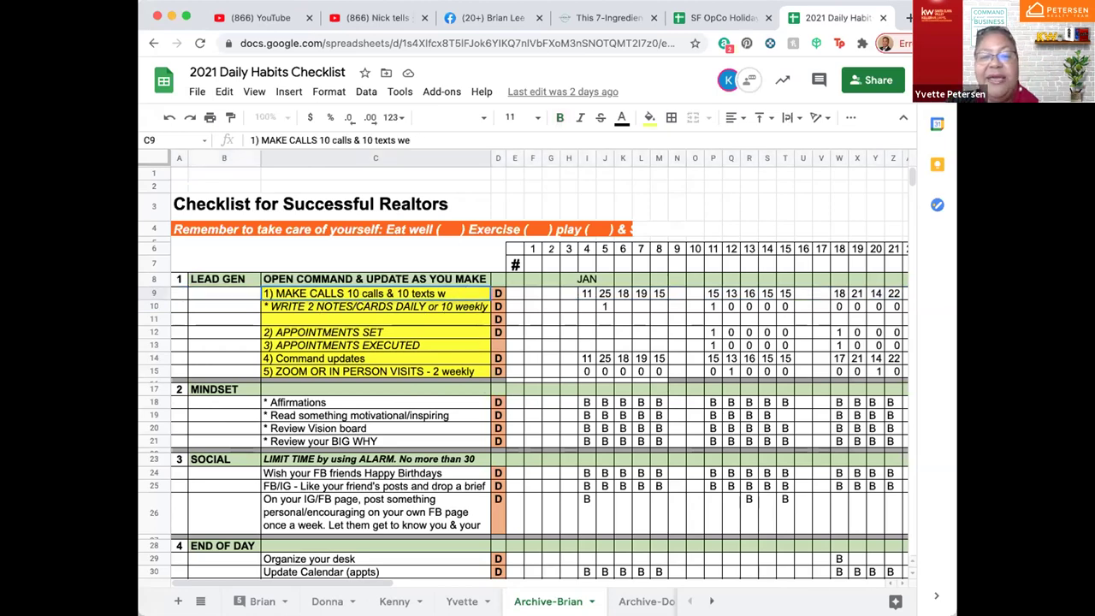
type("daily")
key("Return")
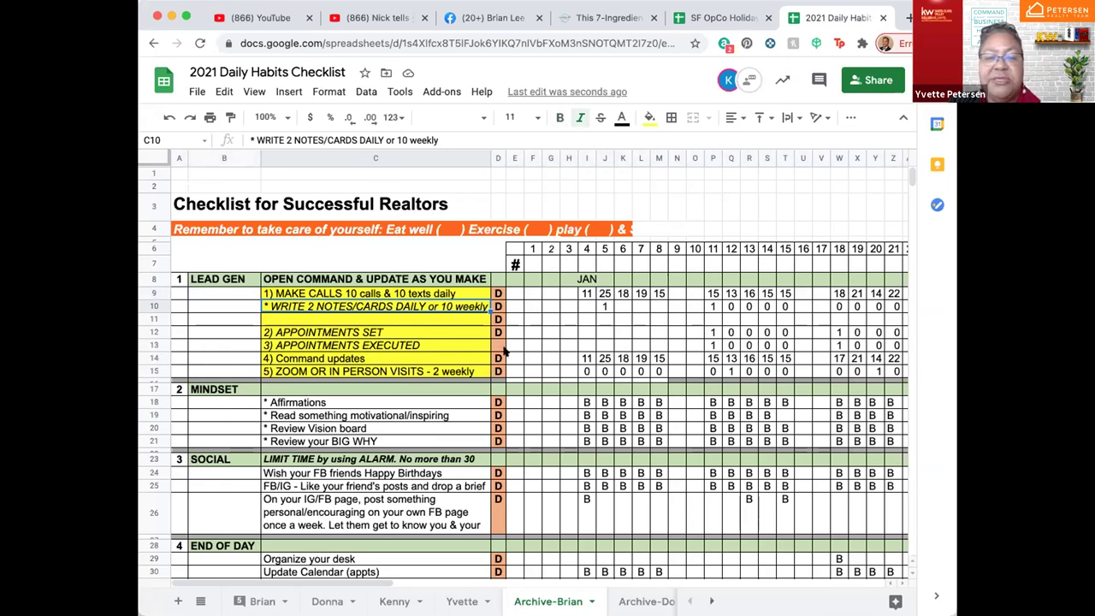
Review the January entries for notes, appointments set, appointments executed and Zoom or in-person visits, selecting rows 12, 13 and 15
scroll(690, 365, "right", 1)
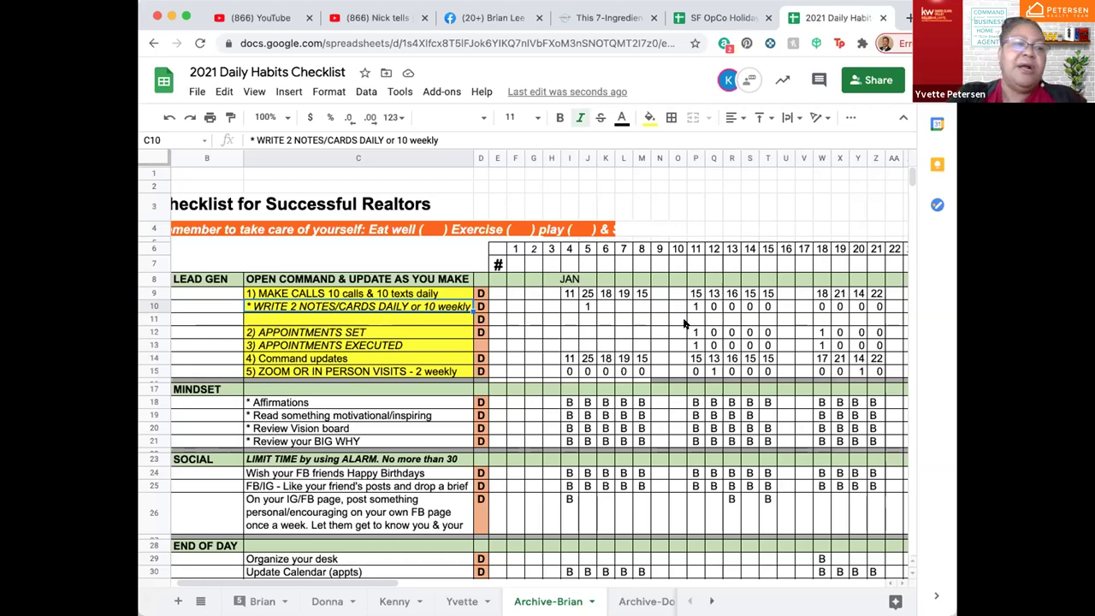
scroll(684, 323, "right", 2)
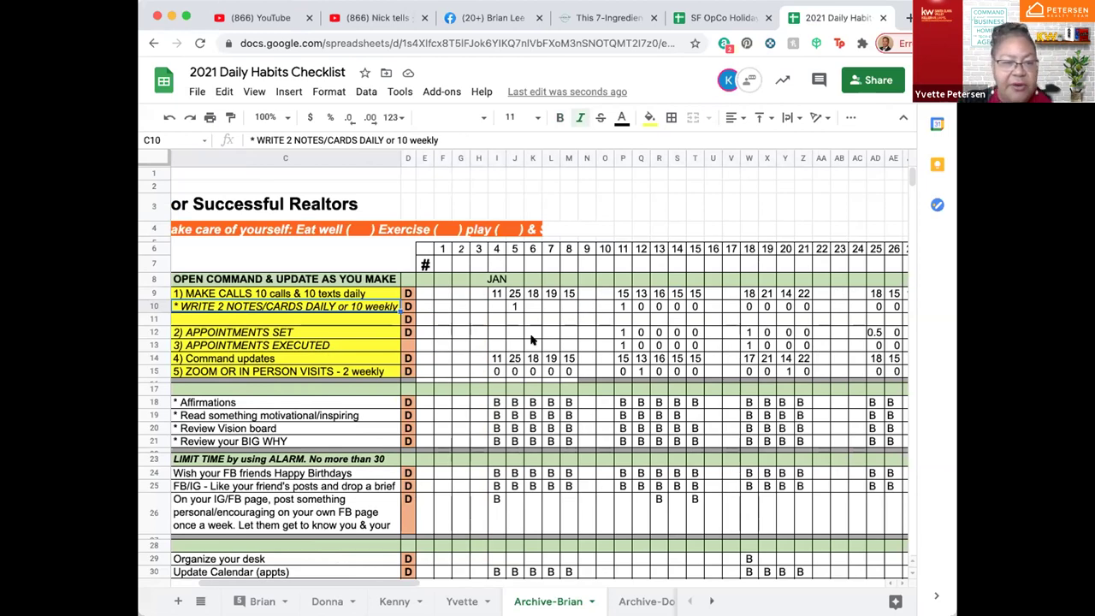
scroll(530, 339, "left", 3)
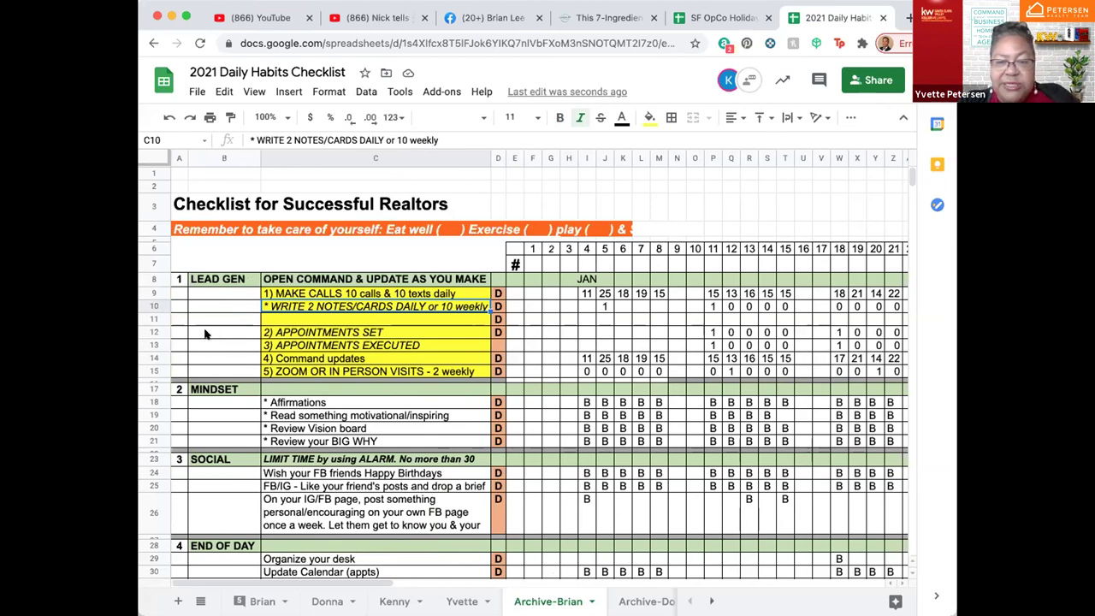
left_click(153, 324)
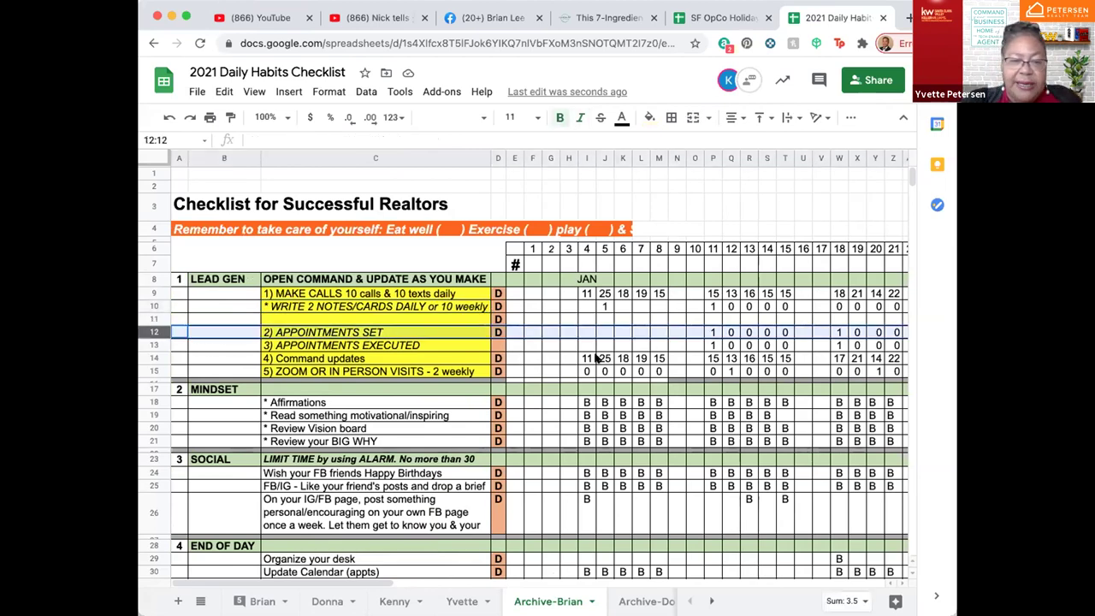
scroll(719, 353, "right", 1)
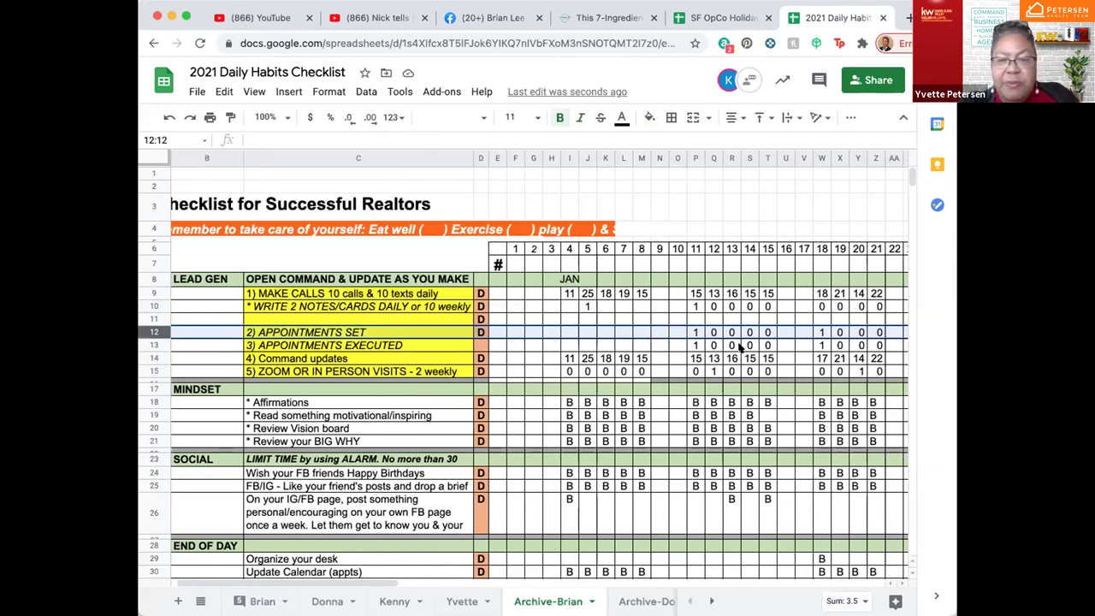
scroll(741, 344, "right", 1)
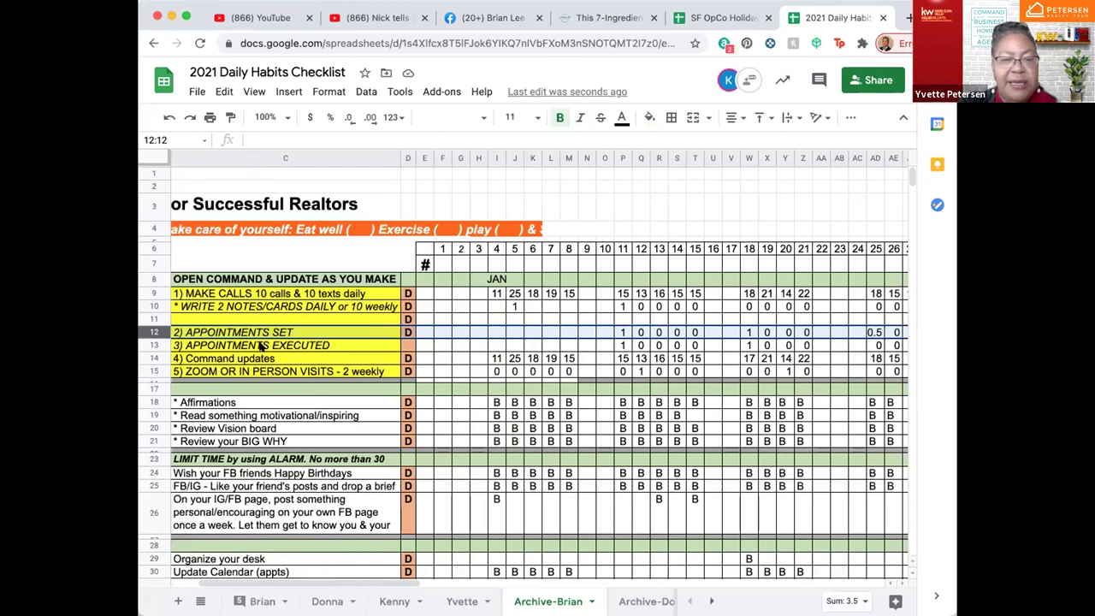
left_click(153, 343)
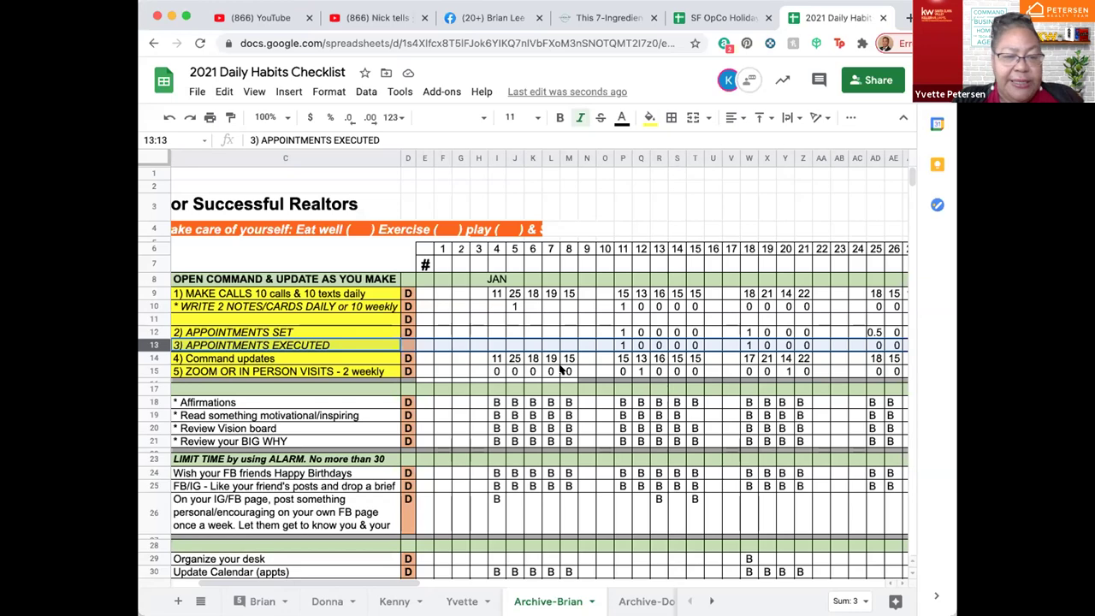
left_click(151, 370)
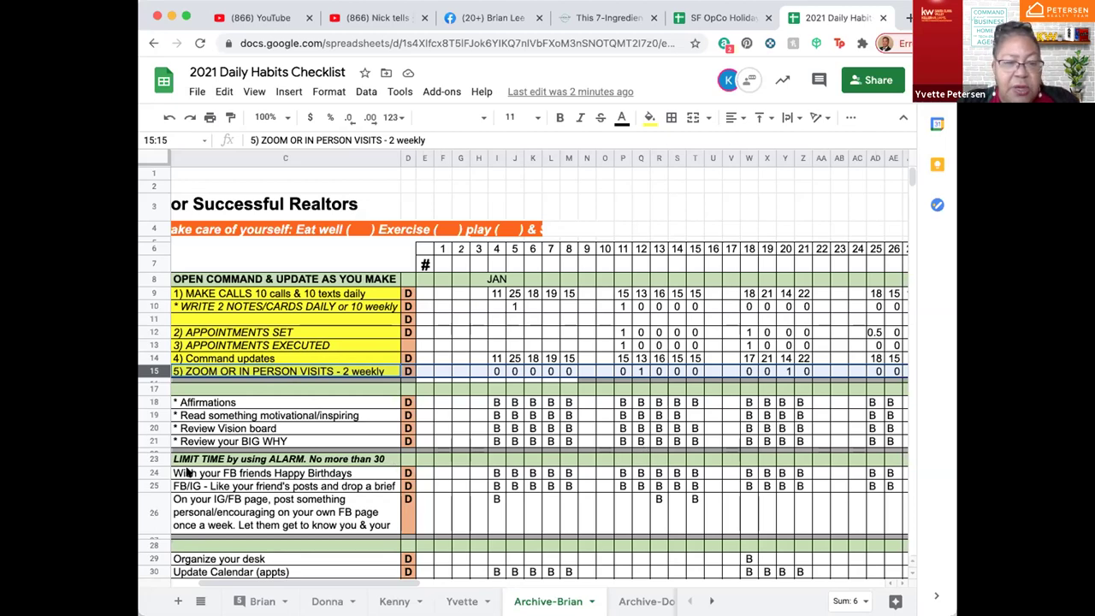
scroll(210, 459, "down", 2)
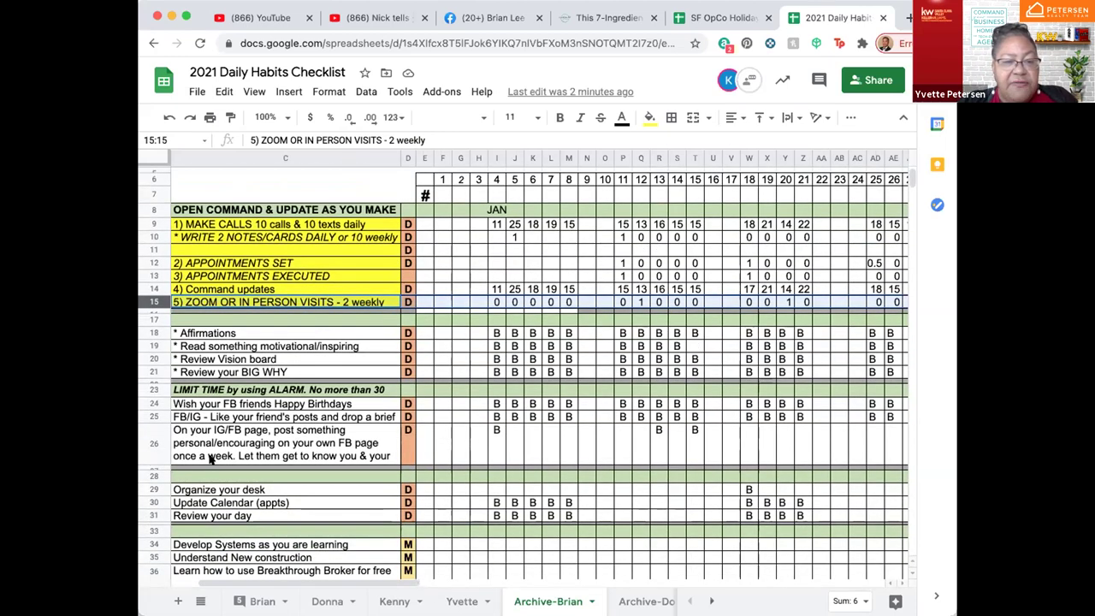
left_click(156, 403)
left_click(152, 389)
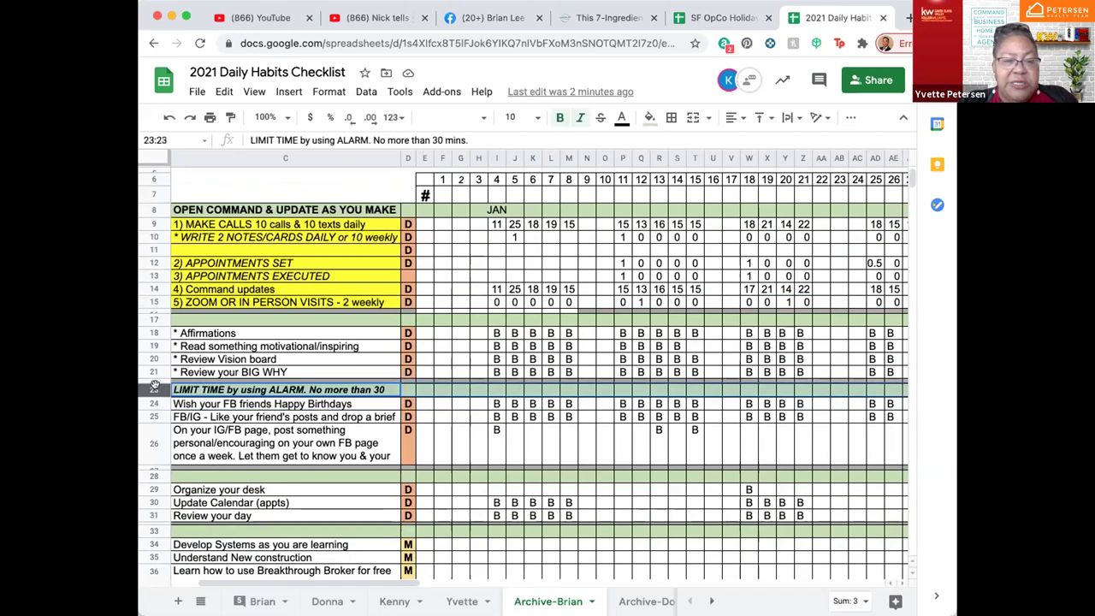
left_click_drag(147, 443, 151, 443)
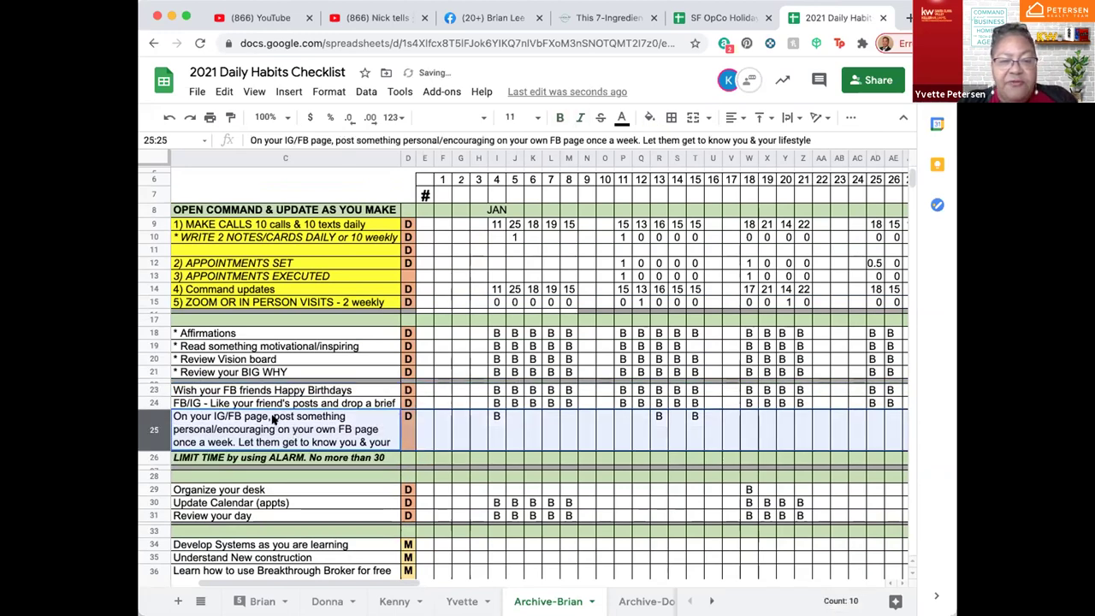
key("super+z")
Highlight the Social rows for the birthday wishes and for the personal IG/FB page post in turn
scroll(231, 414, "right", 1)
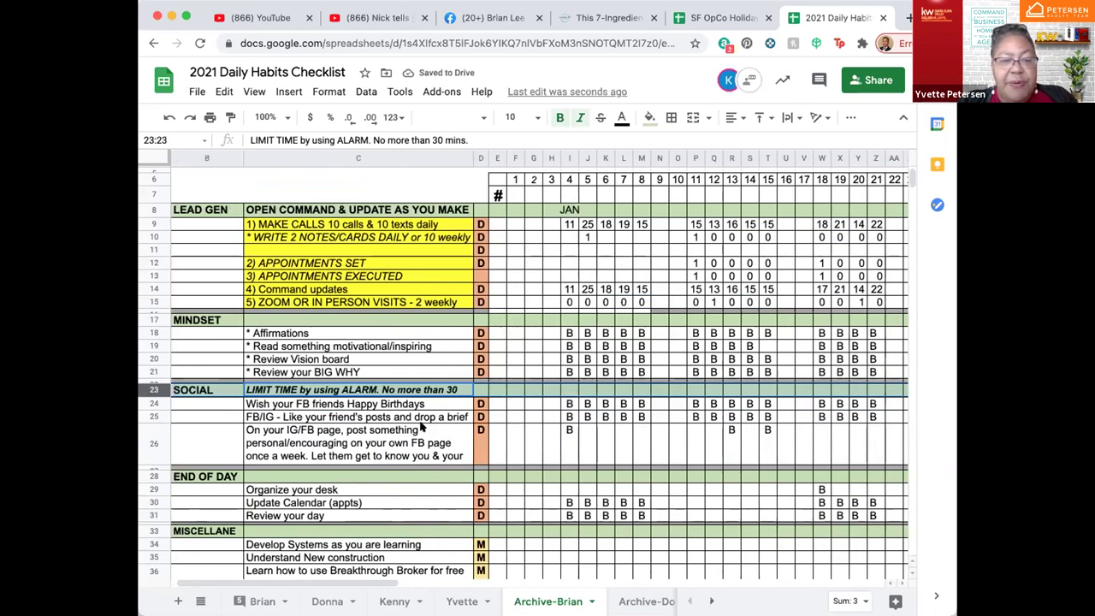
left_click(158, 404)
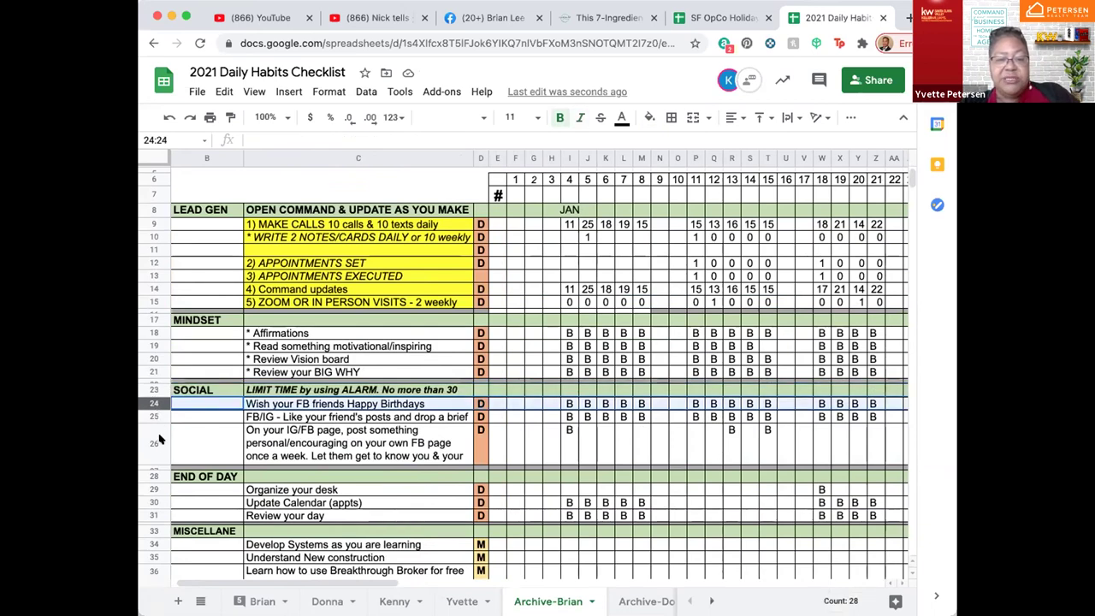
left_click(158, 441)
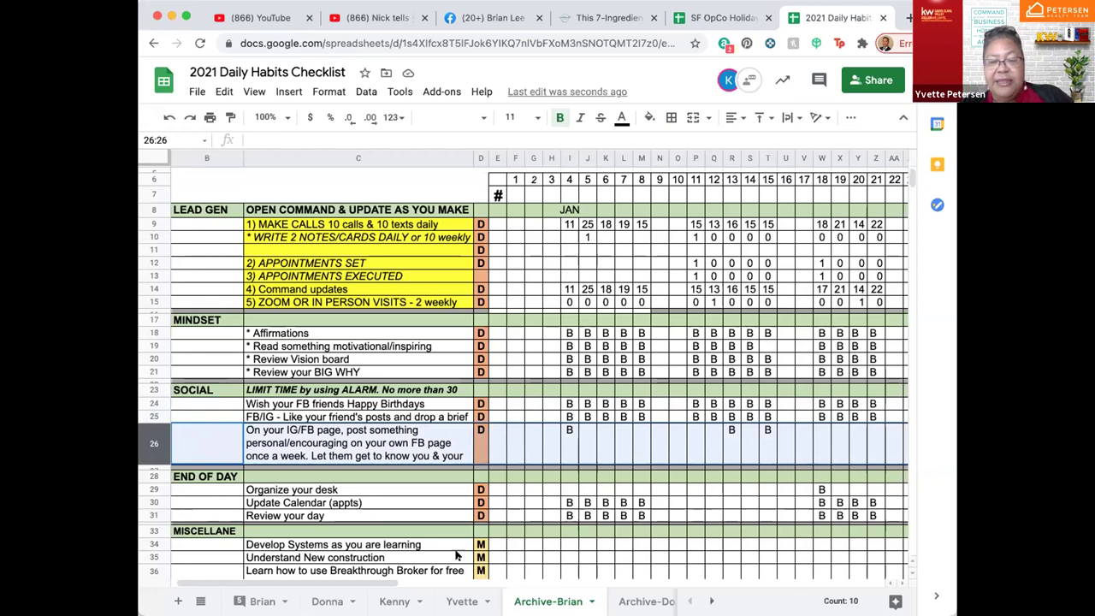
Look through the other team members' checklist sheets, return to the first archive sheet and show the remaining archive sheets' names
left_click(328, 601)
left_click(394, 601)
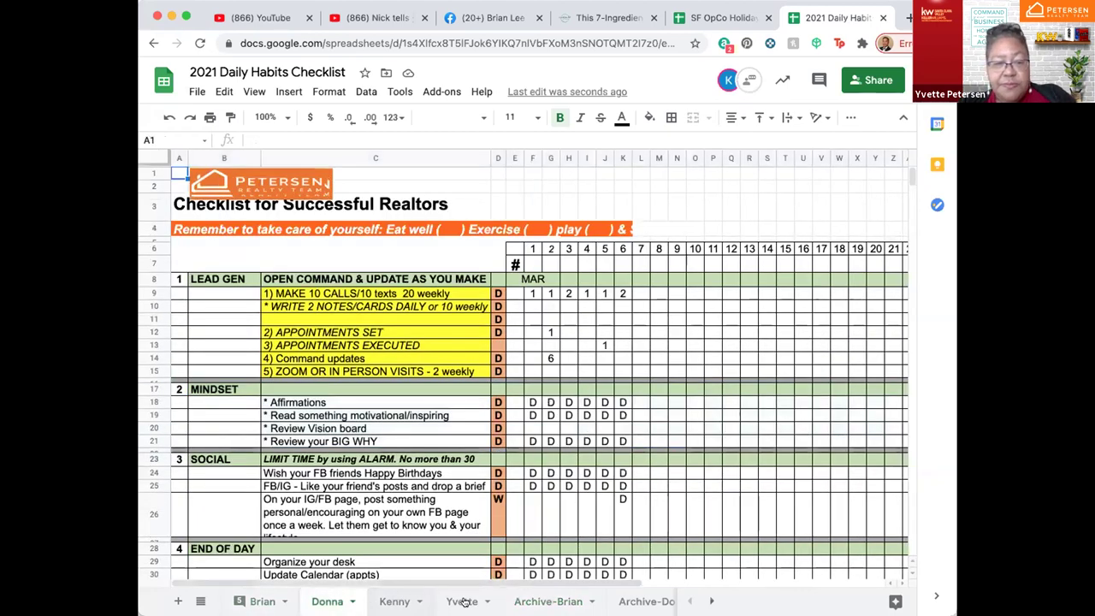
left_click(462, 601)
left_click(598, 601)
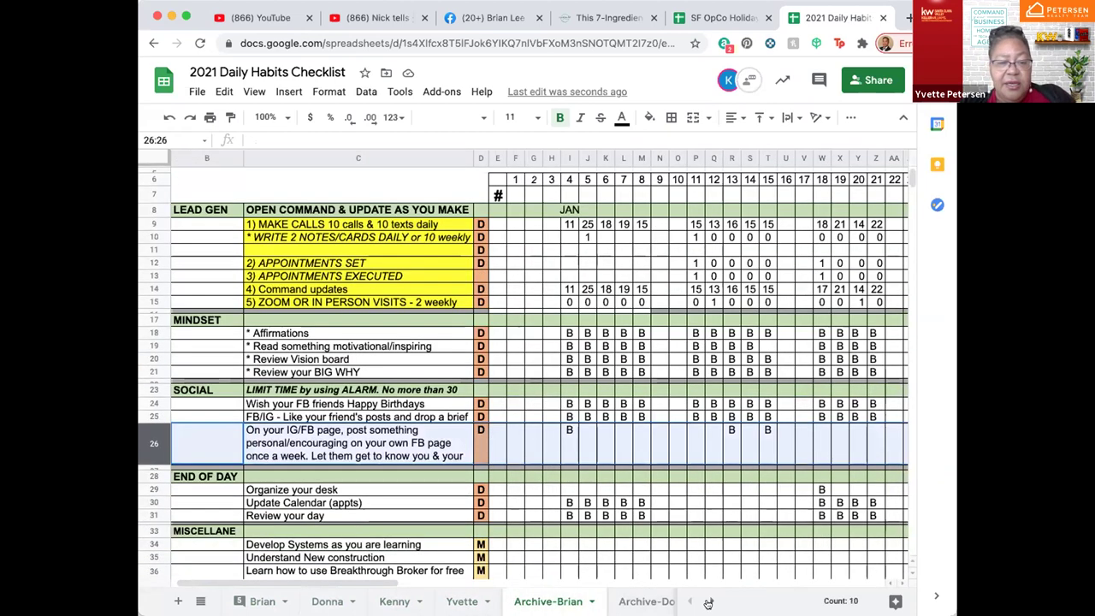
left_click(711, 601)
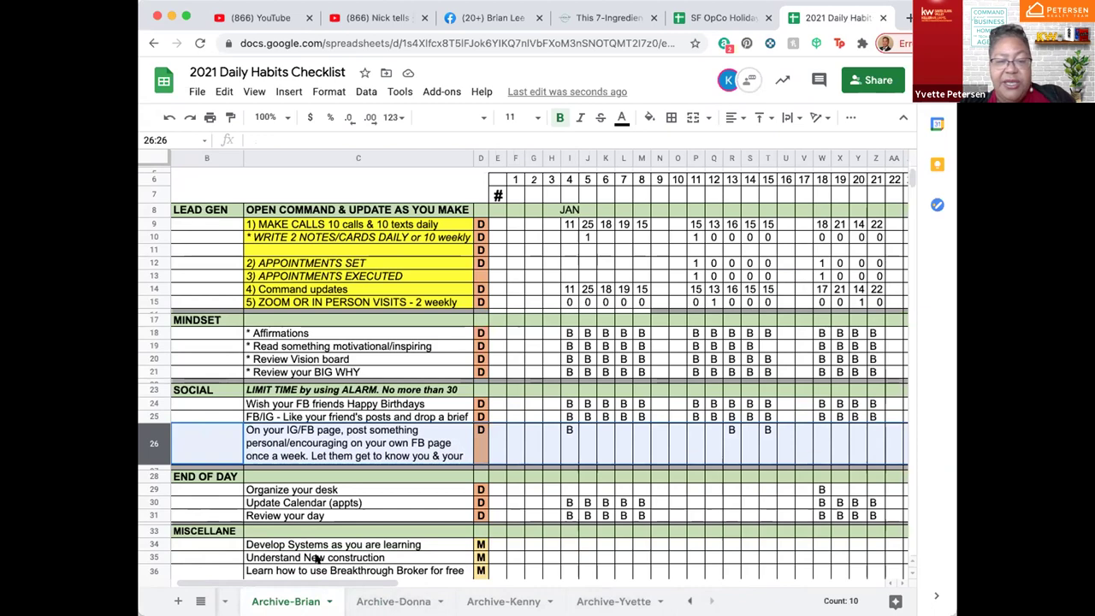
Examine the End of Day, Miscellaneous and Database sections of the archived checklist, then return to its beginning
scroll(316, 558, "down", 1)
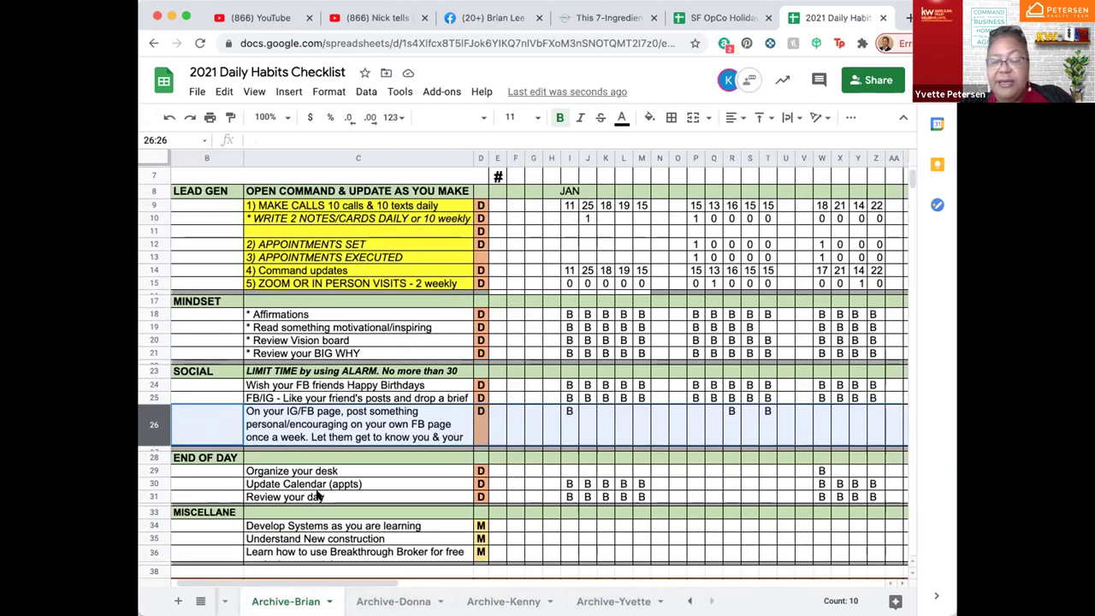
scroll(224, 505, "down", 1)
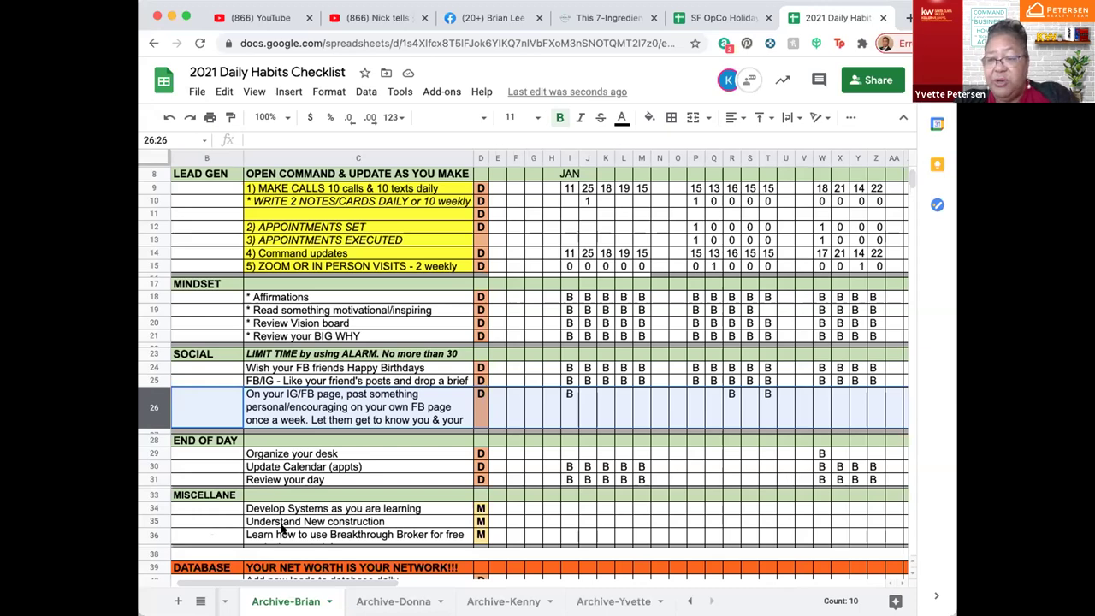
scroll(408, 519, "down", 1)
scroll(407, 519, "down", 1)
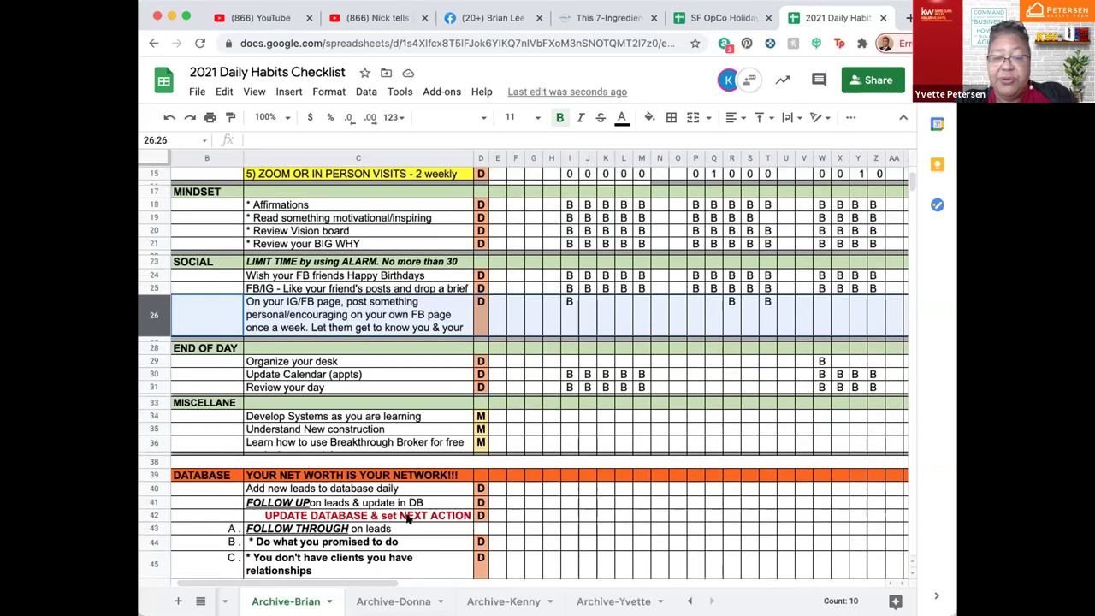
scroll(459, 469, "up", 1)
scroll(459, 470, "up", 4)
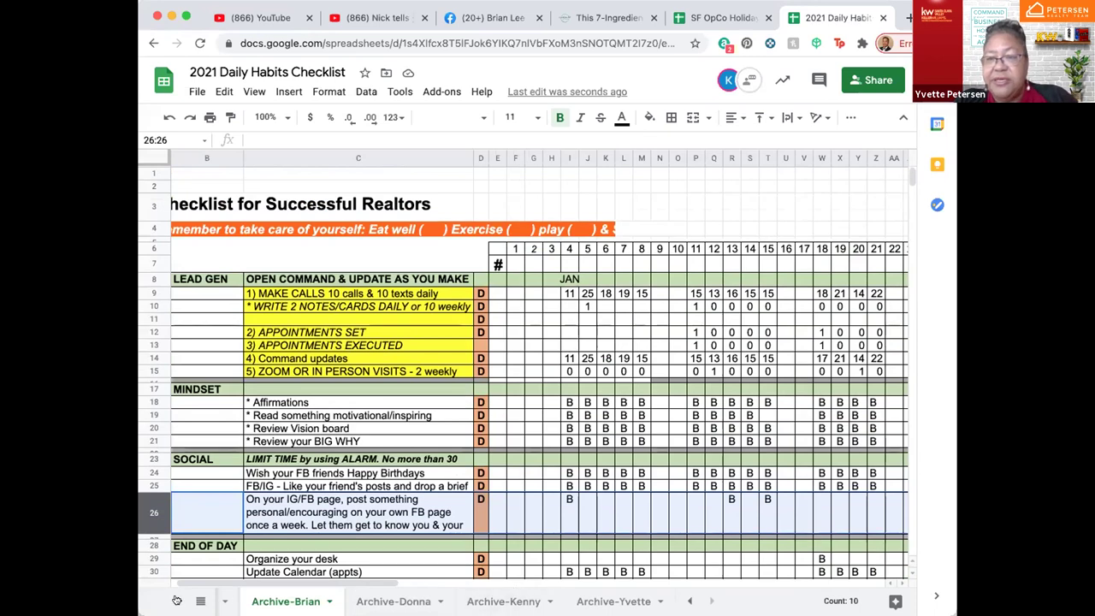
left_click(689, 601)
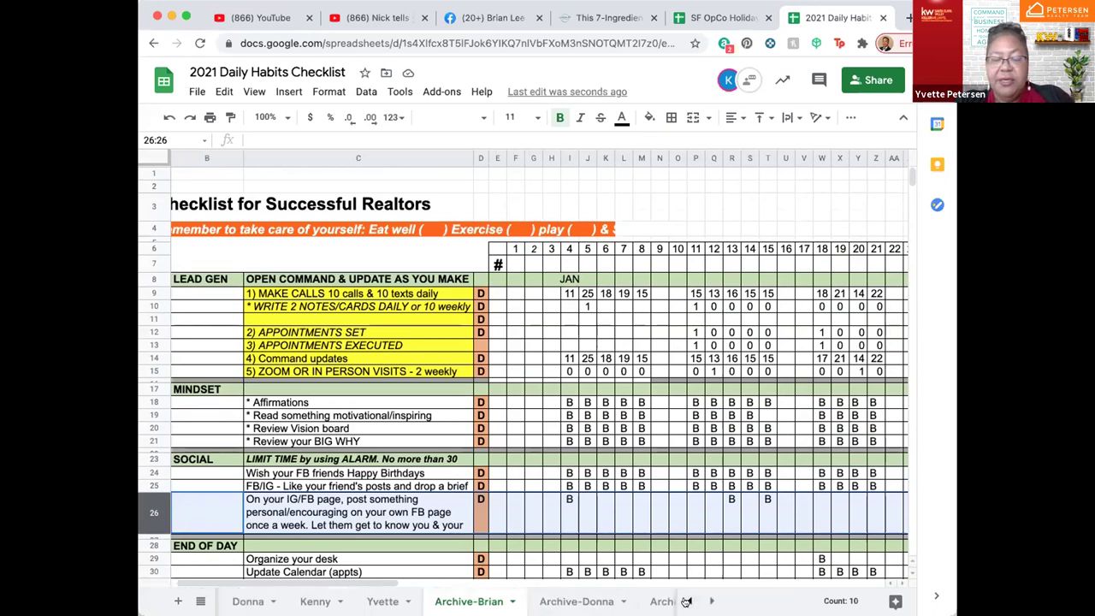
left_click(712, 600)
left_click(712, 601)
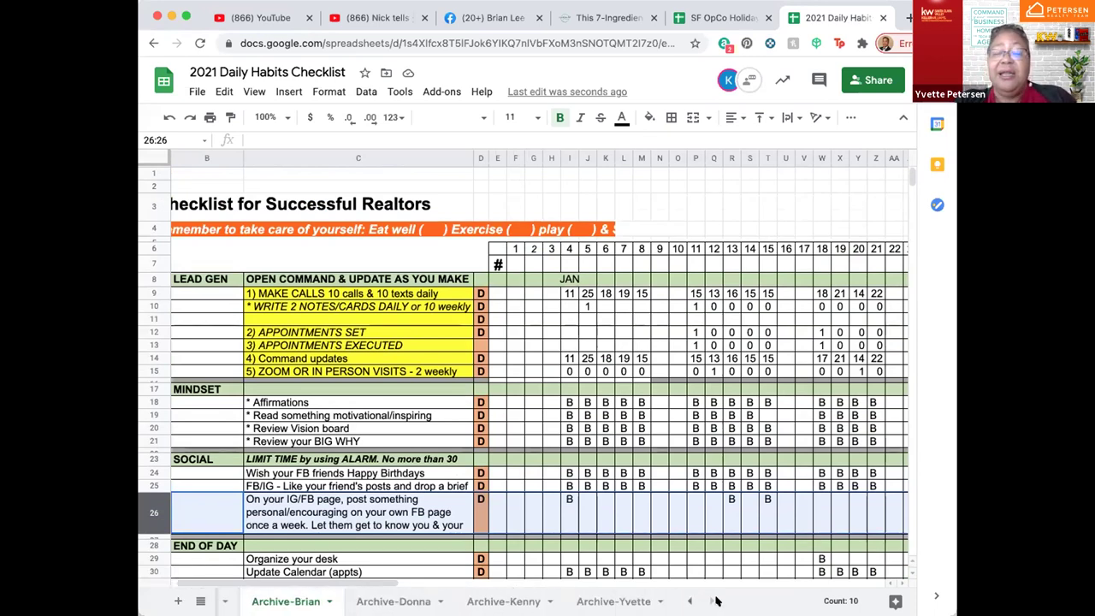
left_click(689, 600)
left_click(689, 600)
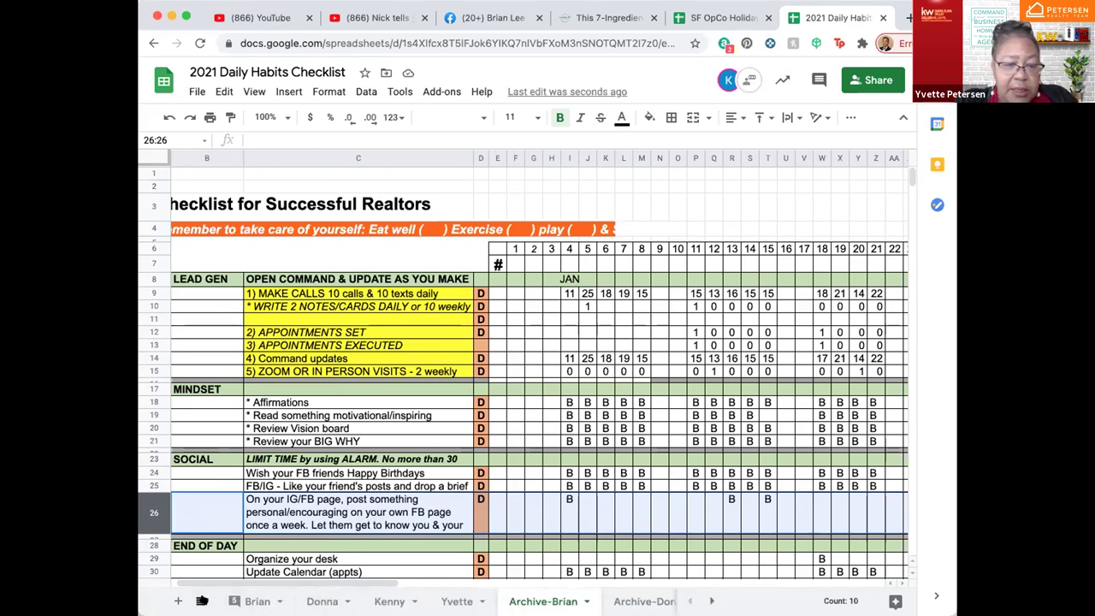
left_click(712, 601)
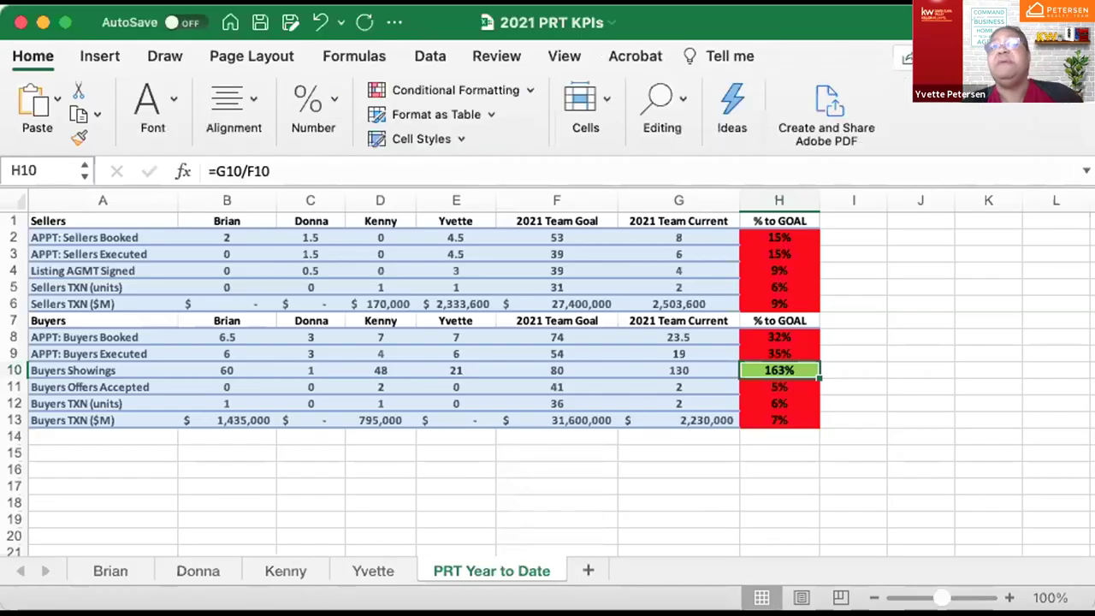
Select the empty cell J13 on the PRT Year to Date sheet of the 2021 PRT KPIs workbook in Excel
left_click(907, 419)
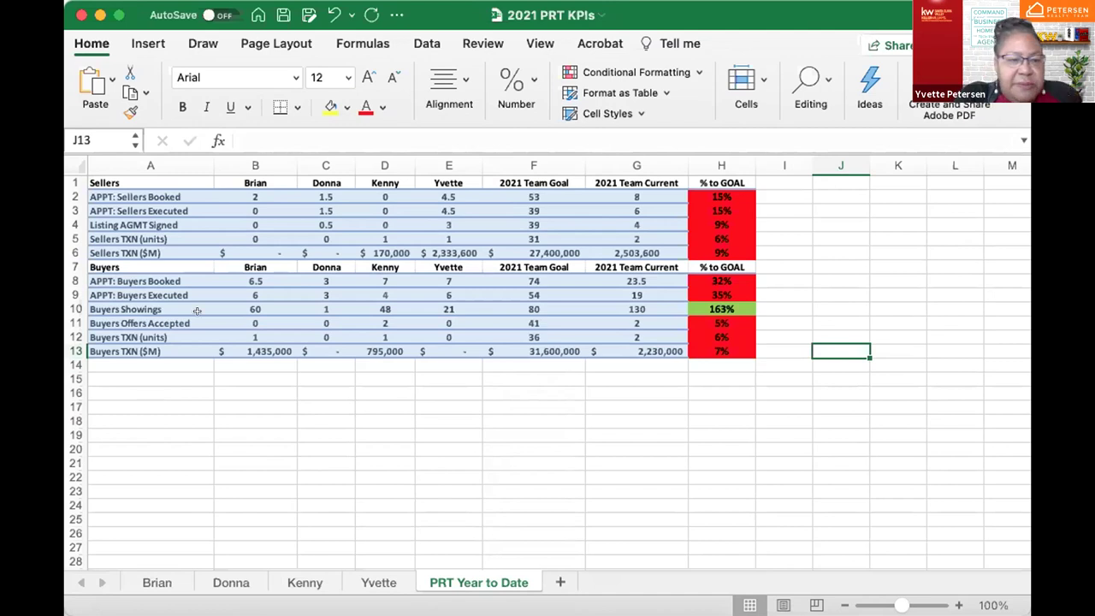
left_click(162, 0)
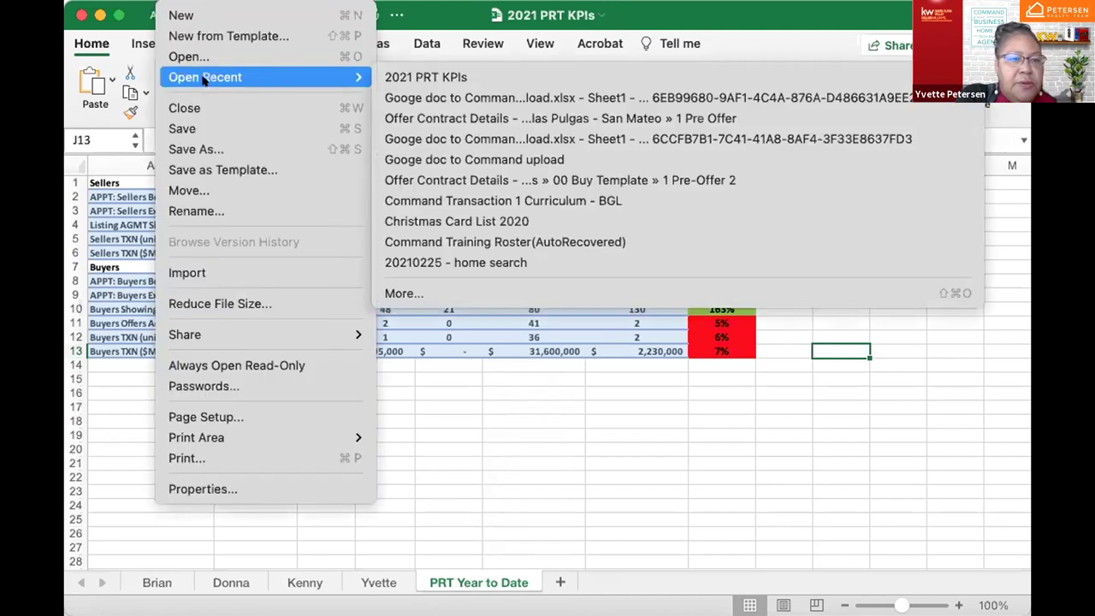
mouse_move(239, 75)
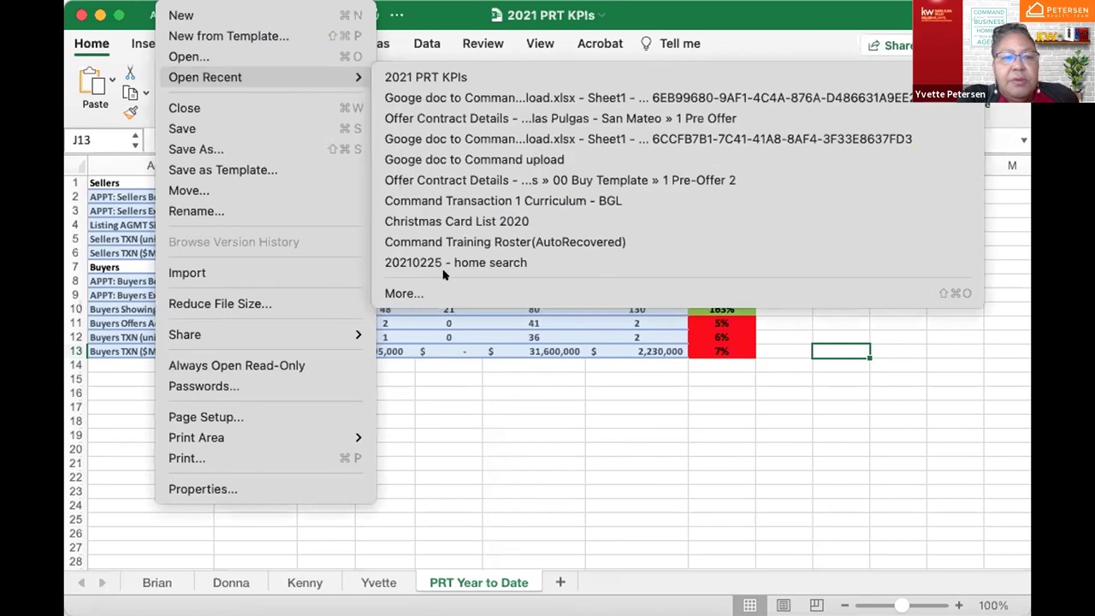
left_click(461, 462)
left_click(467, 445)
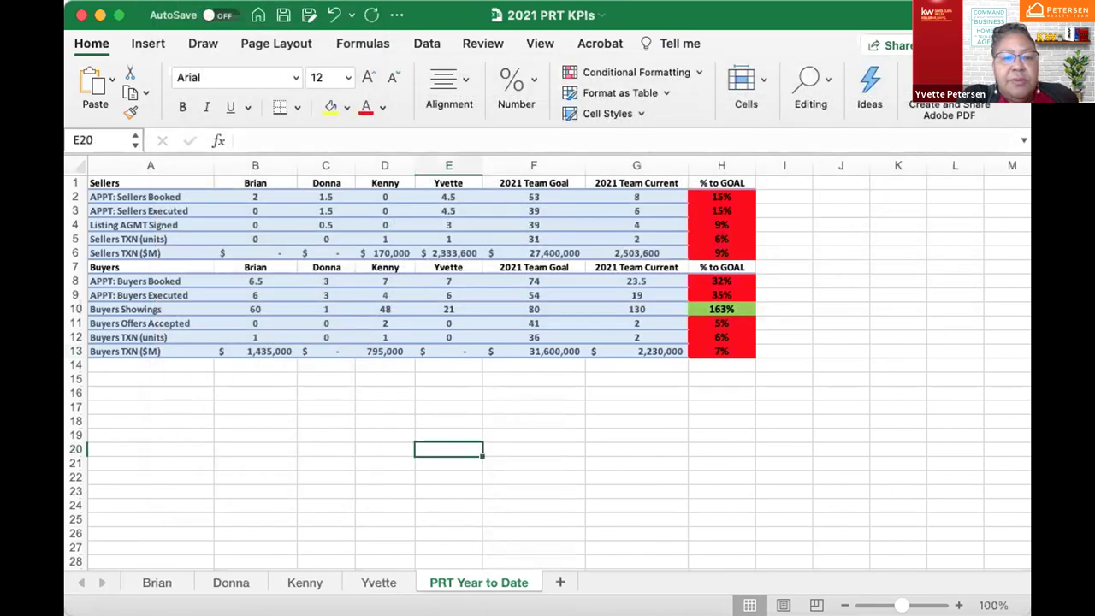
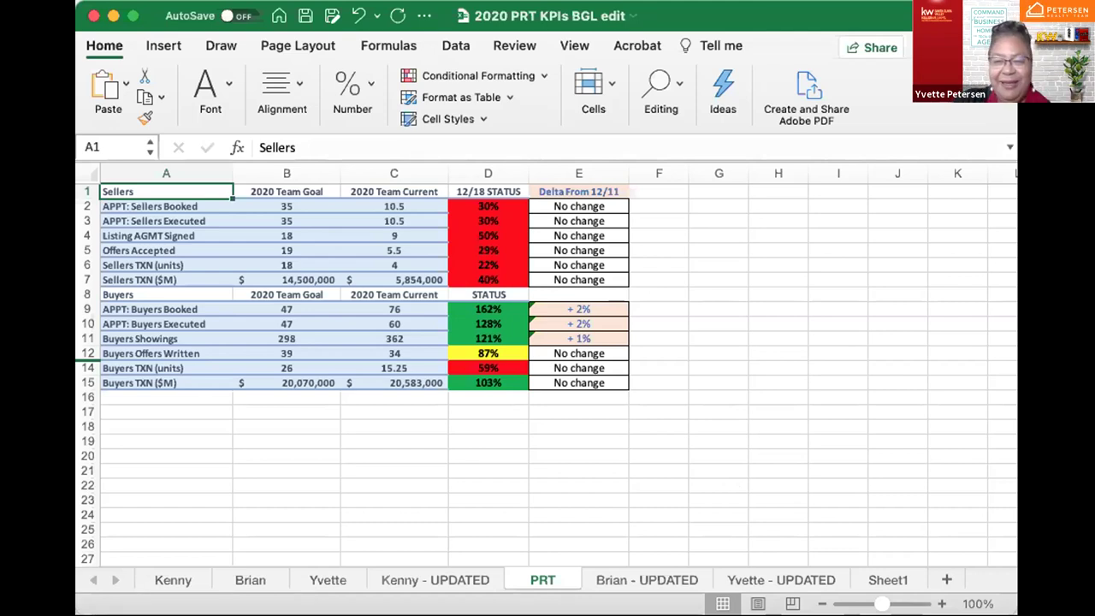
Show the third team member's sheet in the 2020 PRT KPIs BGL edit workbook and select its Listing AGMT Signed total
scroll(733, 485, "up", 1)
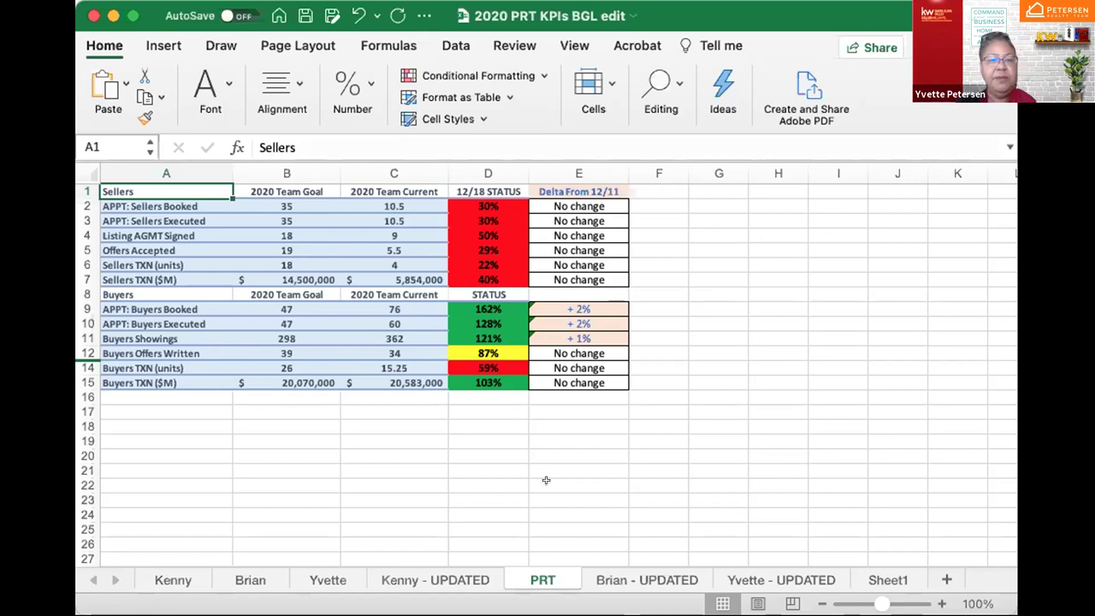
left_click(440, 513)
left_click(327, 579)
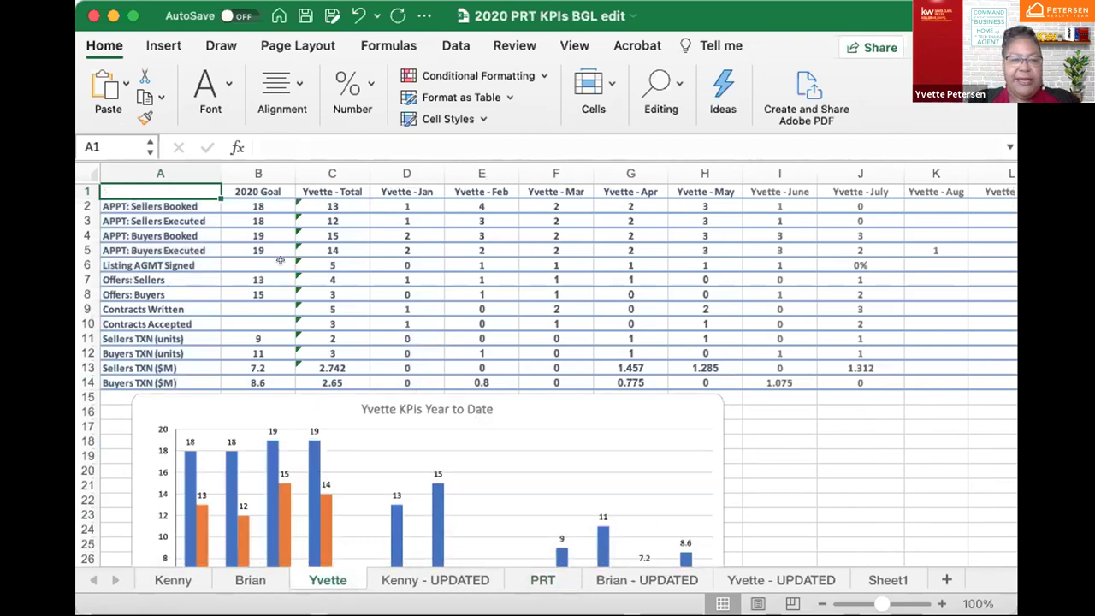
left_click(341, 261)
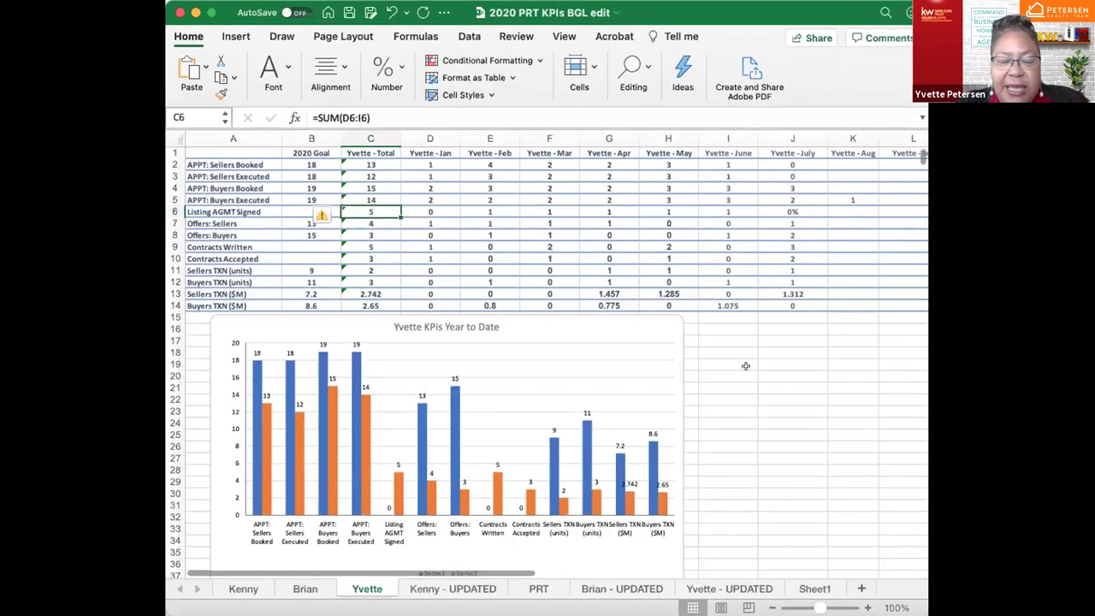
left_click(503, 11)
left_click(731, 18)
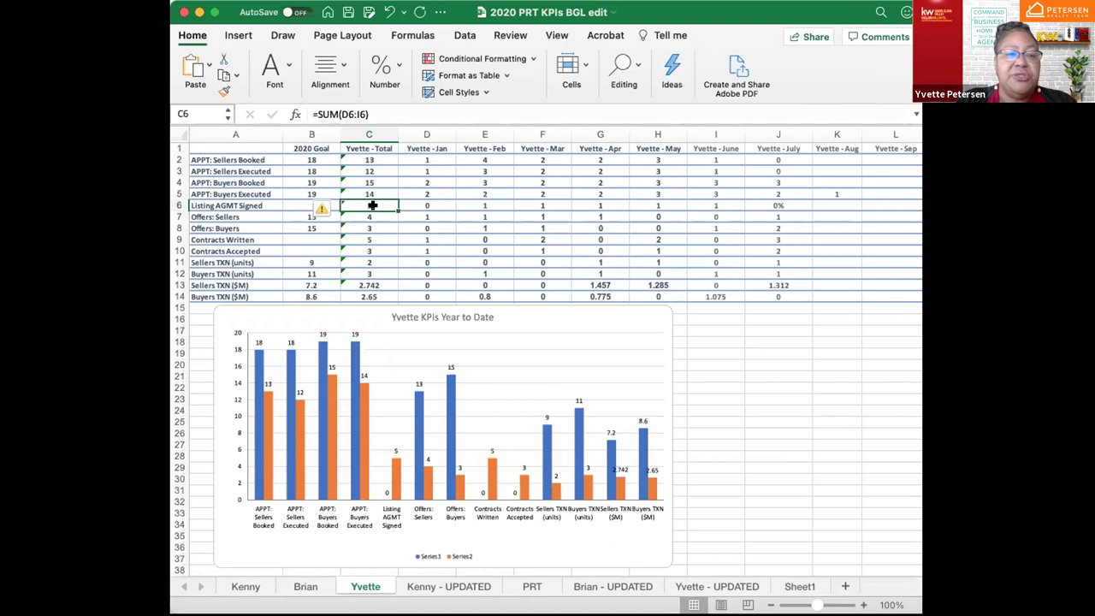
Highlight the KPI labels in column A from APPT: Sellers Booked through Offers: Sellers
left_click(216, 156)
key("Down")
key("Down")
key("Up")
key("Up")
key("shift+Down")
key("shift+Down")
key("shift+Down")
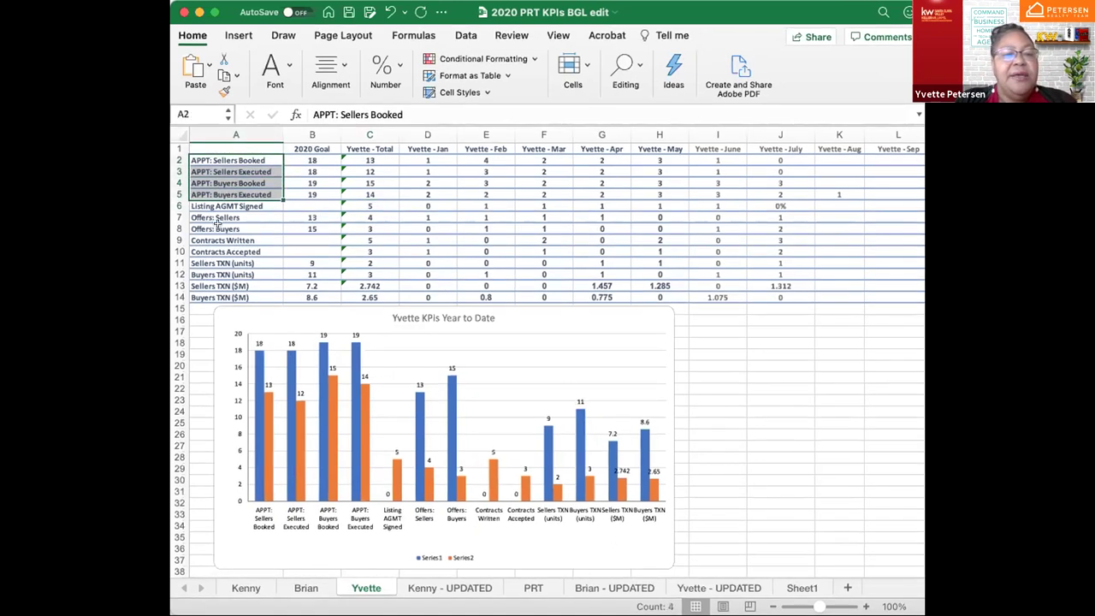
key("shift+Down")
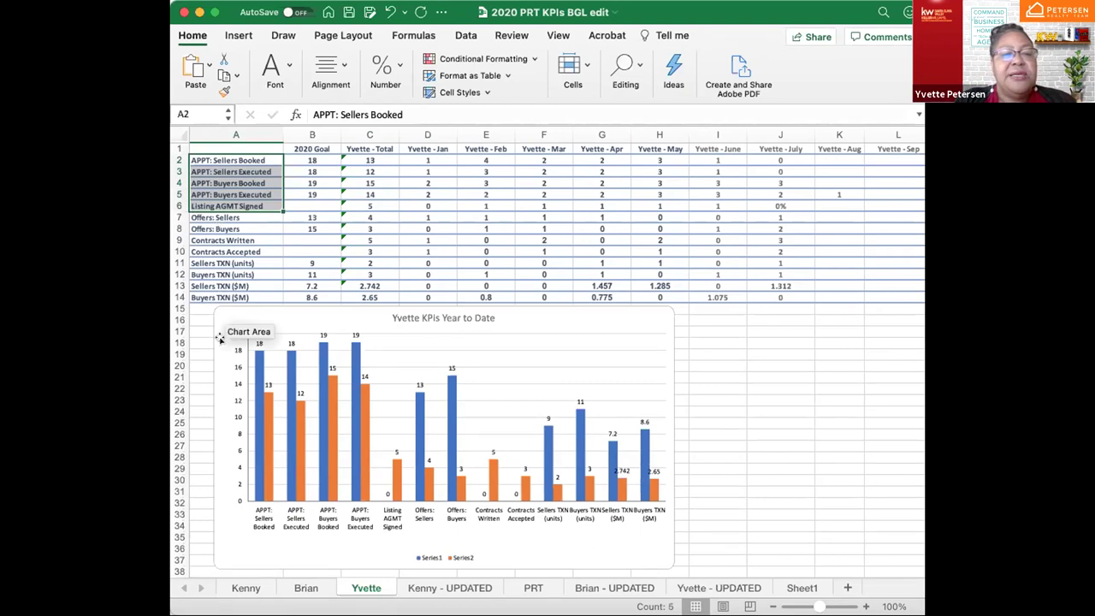
key("shift+Down")
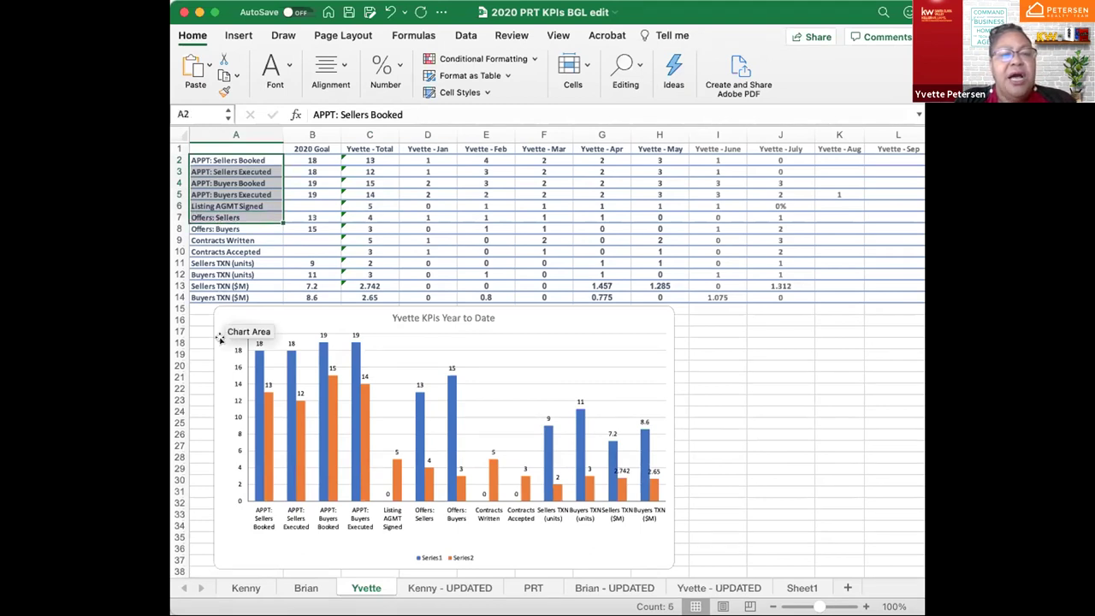
Highlight the Contracts Written and Contracts Accepted labels in A9:A10
key("Down")
key("Down")
key("Down")
key("Down")
key("Down")
key("Down")
key("Down")
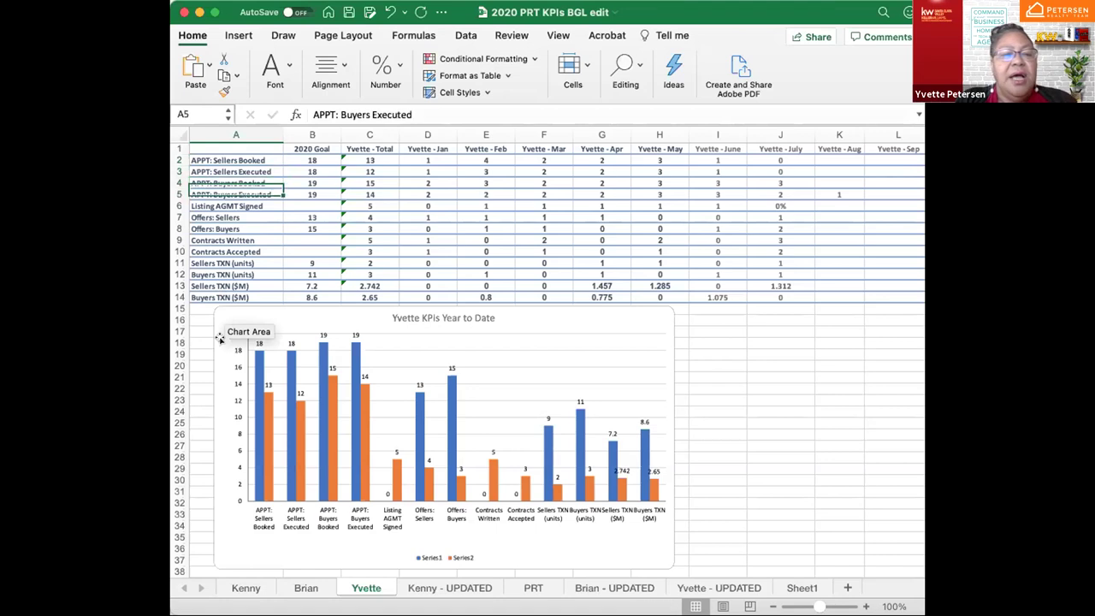
key("shift+Down")
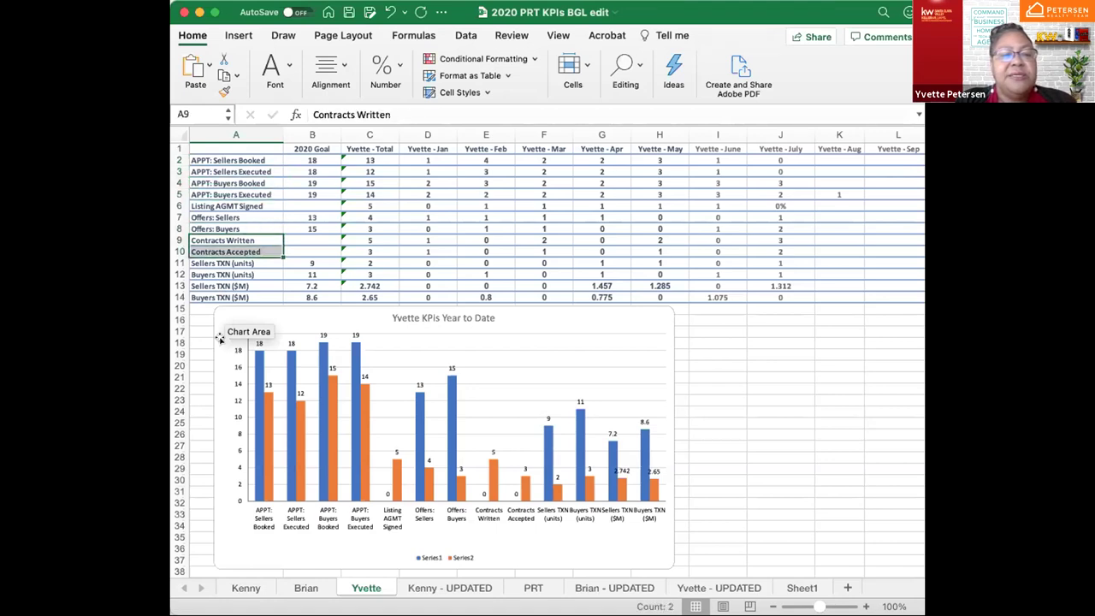
Highlight the four seller and buyer TXN labels in A11:A14 and look across the monthly columns
key("Down")
key("Down")
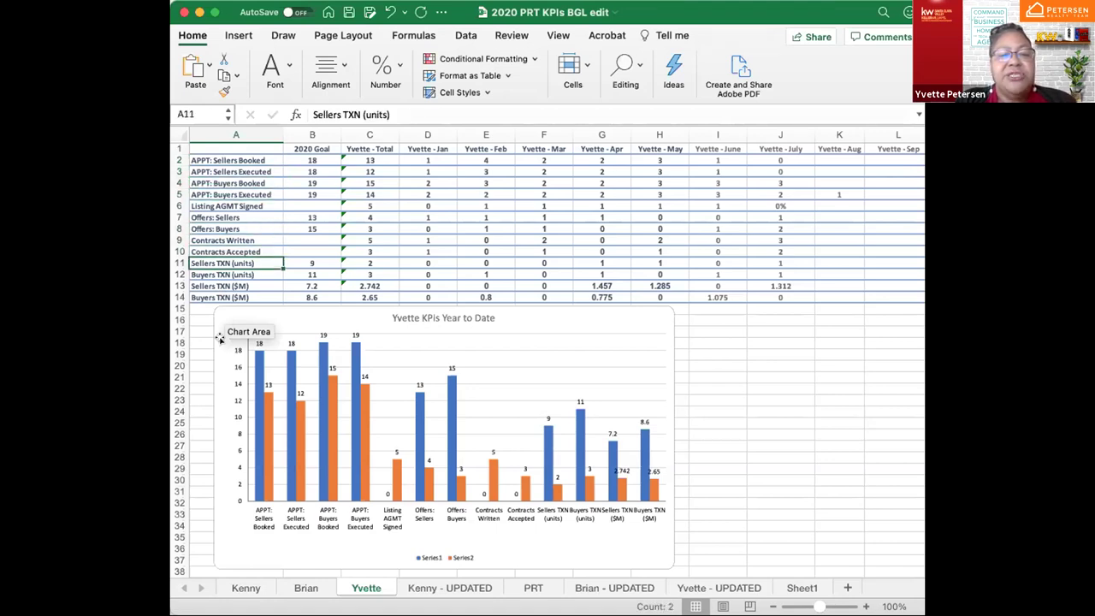
key("shift+Down")
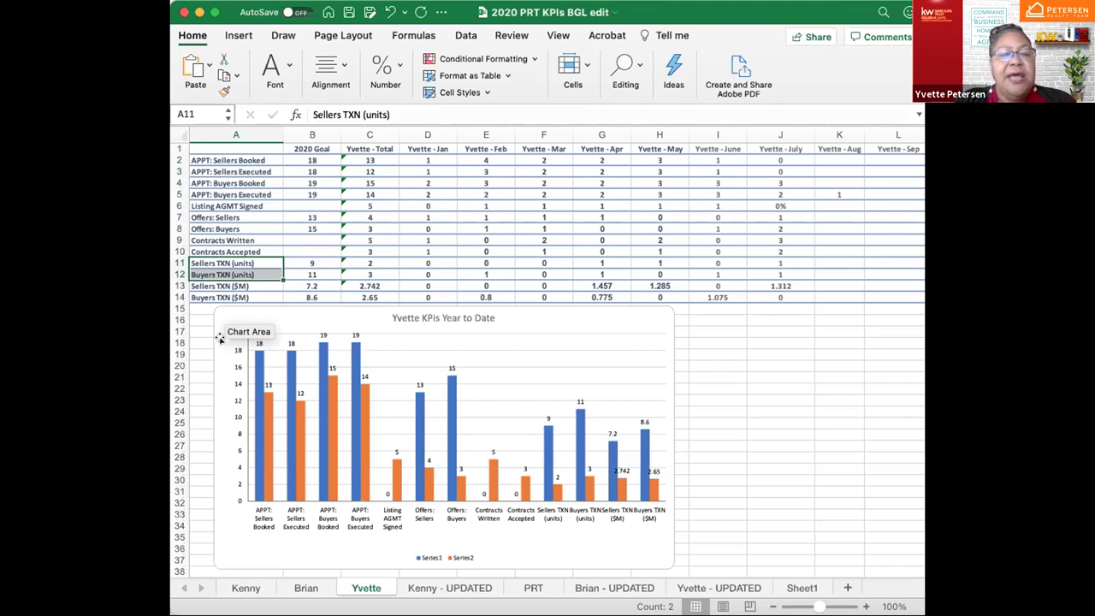
key("shift+Down")
key("shift+Down")
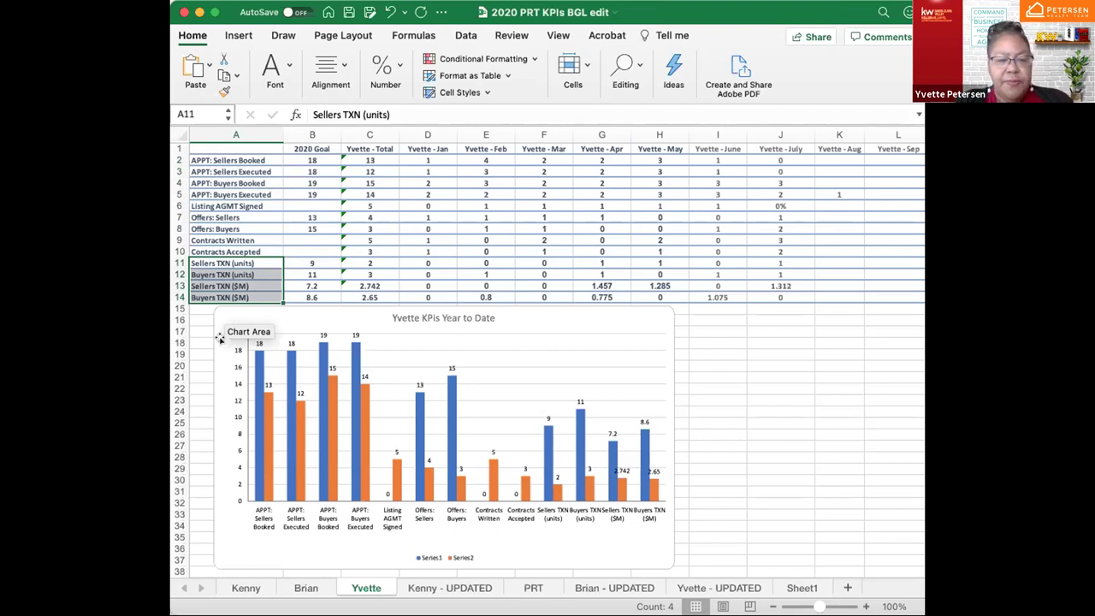
scroll(768, 243, "right", 5)
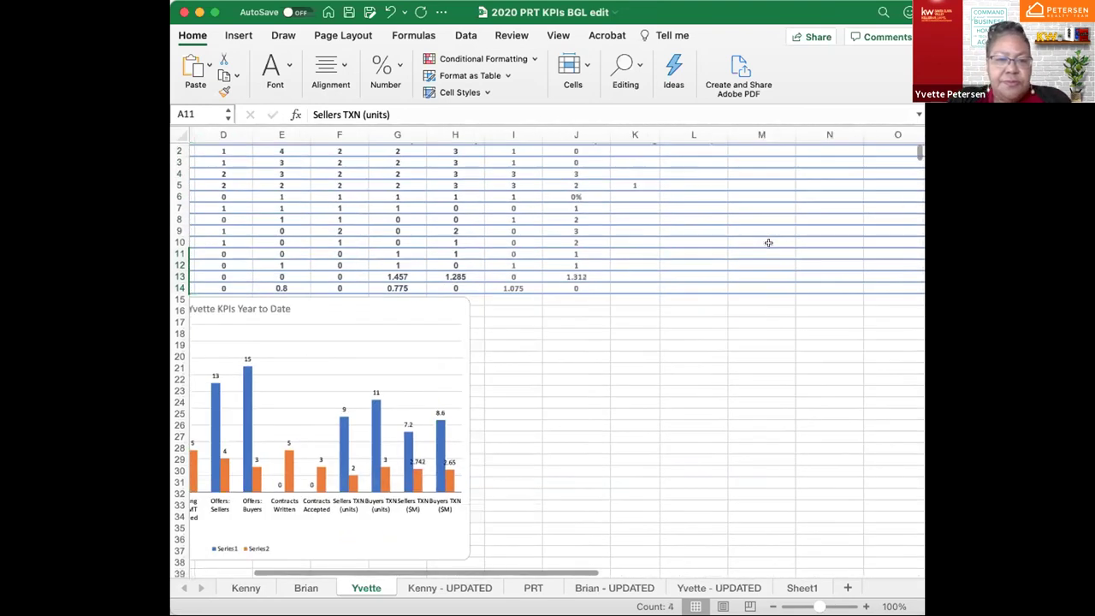
scroll(768, 243, "left", 5)
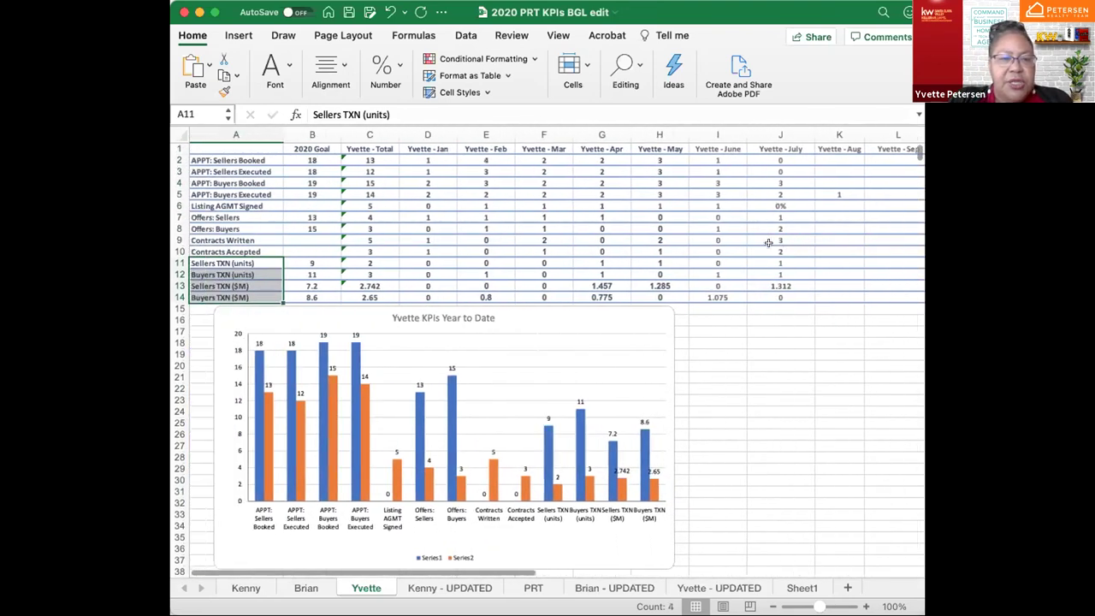
Compare the PRT team sheet with the individual team members' sheets, ending on the third member's table and KPI chart
left_click(532, 587)
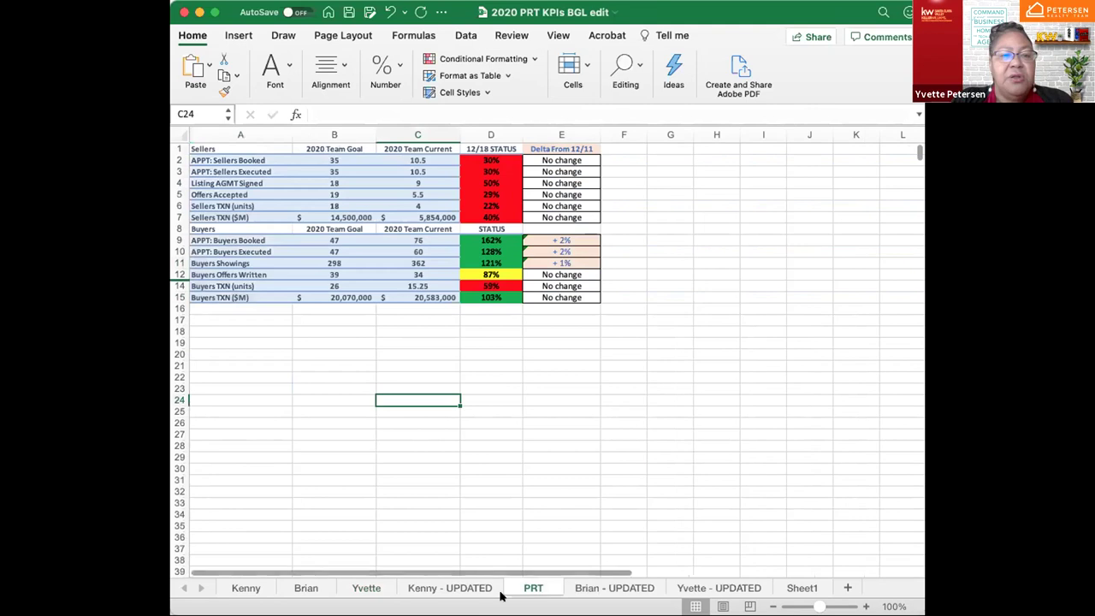
left_click(362, 587)
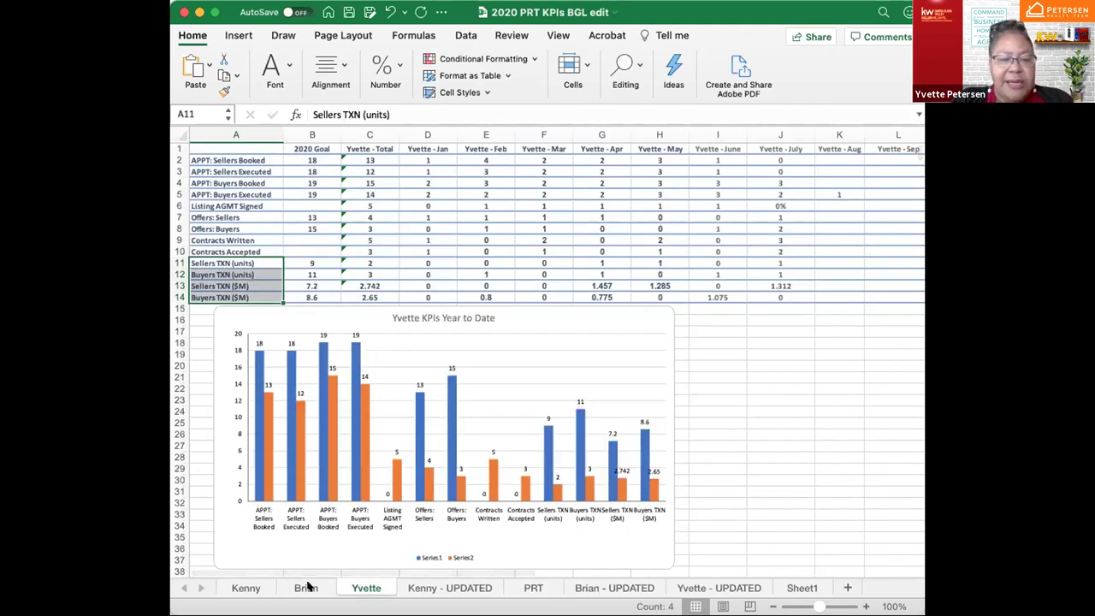
left_click(306, 587)
left_click(534, 586)
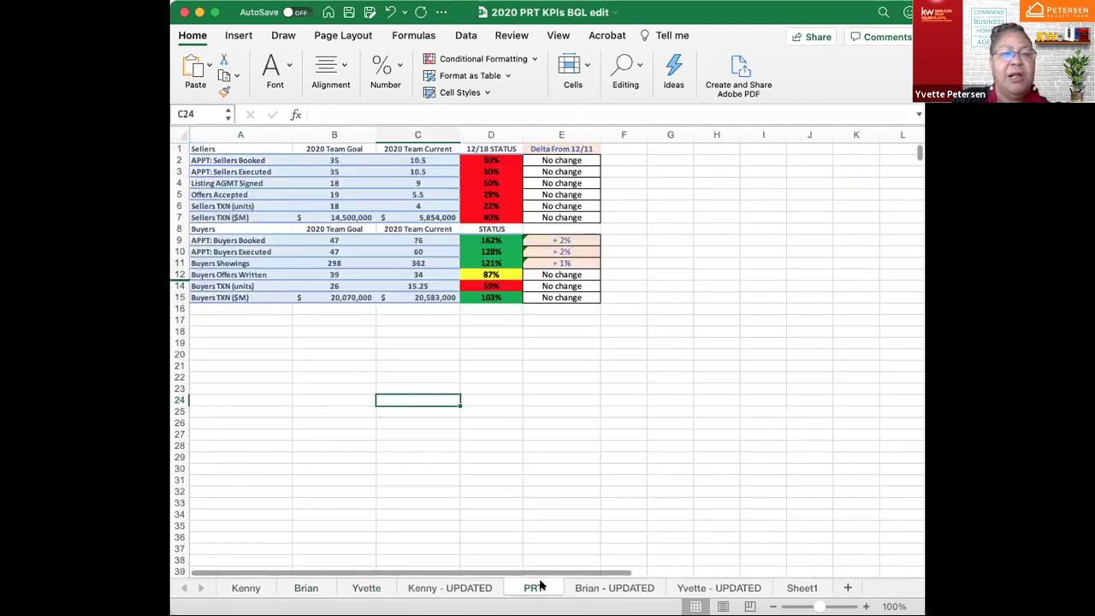
left_click(368, 587)
scroll(661, 269, "down", 3)
scroll(661, 270, "up", 3)
scroll(661, 269, "right", 2)
scroll(661, 270, "left", 3)
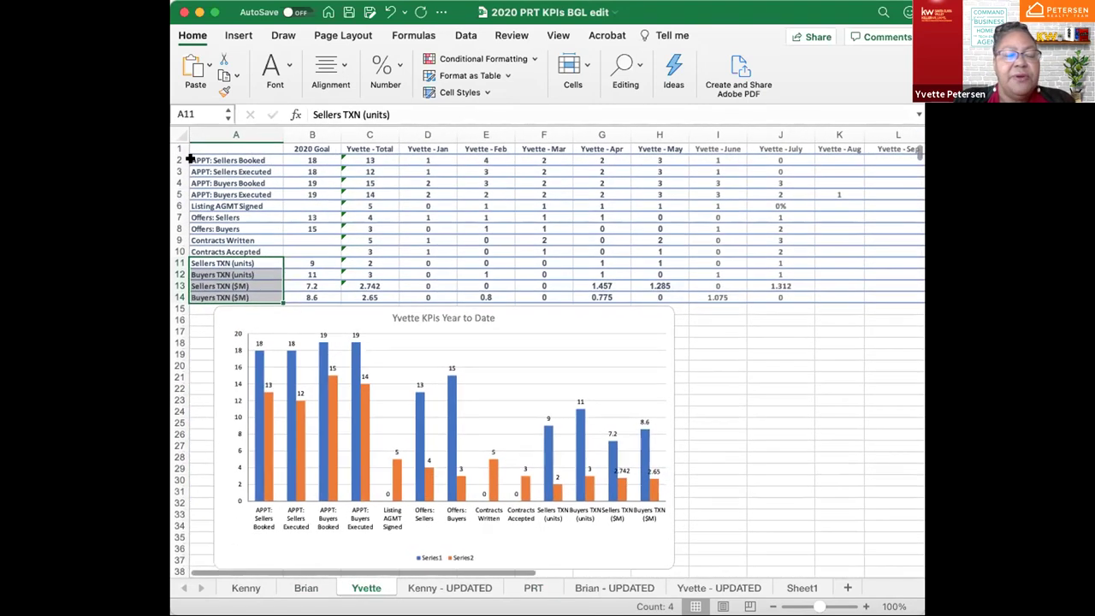
Highlight the entire APPT: Sellers Booked and APPT: Sellers Executed rows
left_click_drag(179, 154, 179, 168)
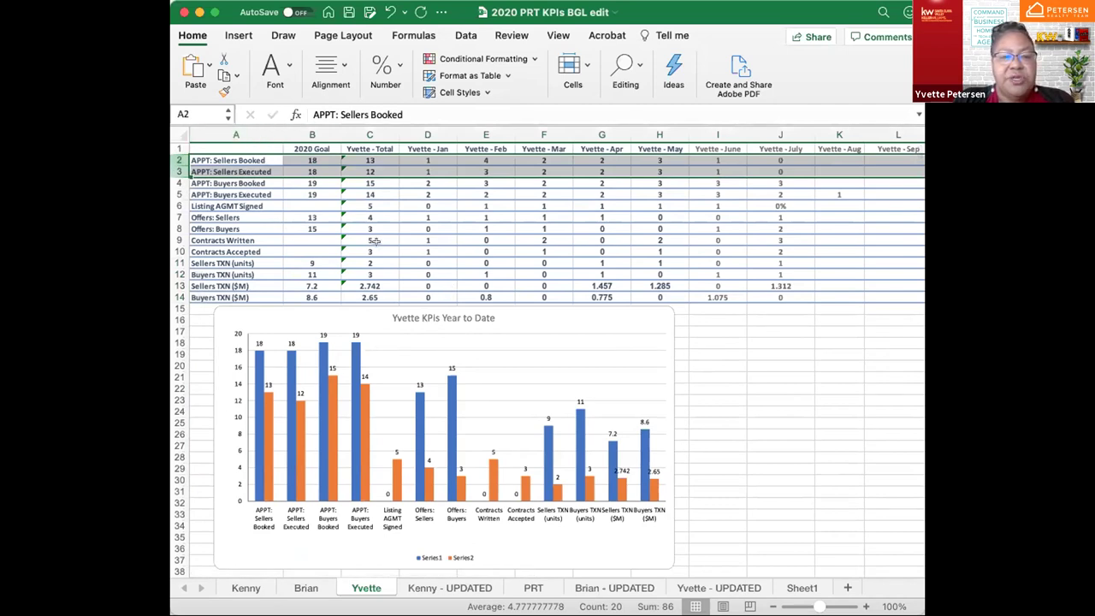
scroll(349, 237, "down", 1)
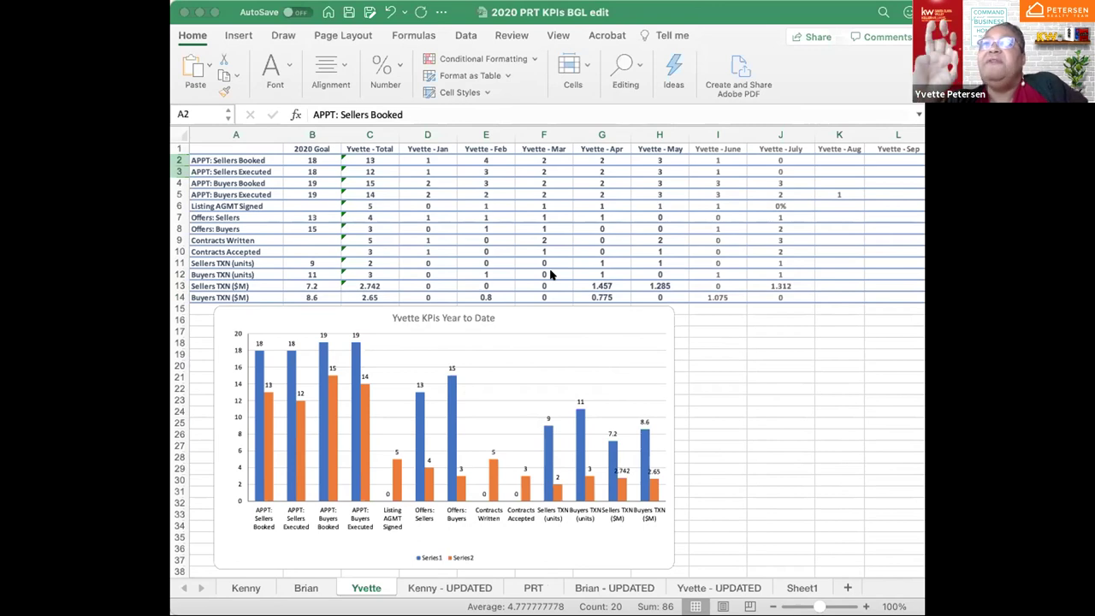
key("super+Tab")
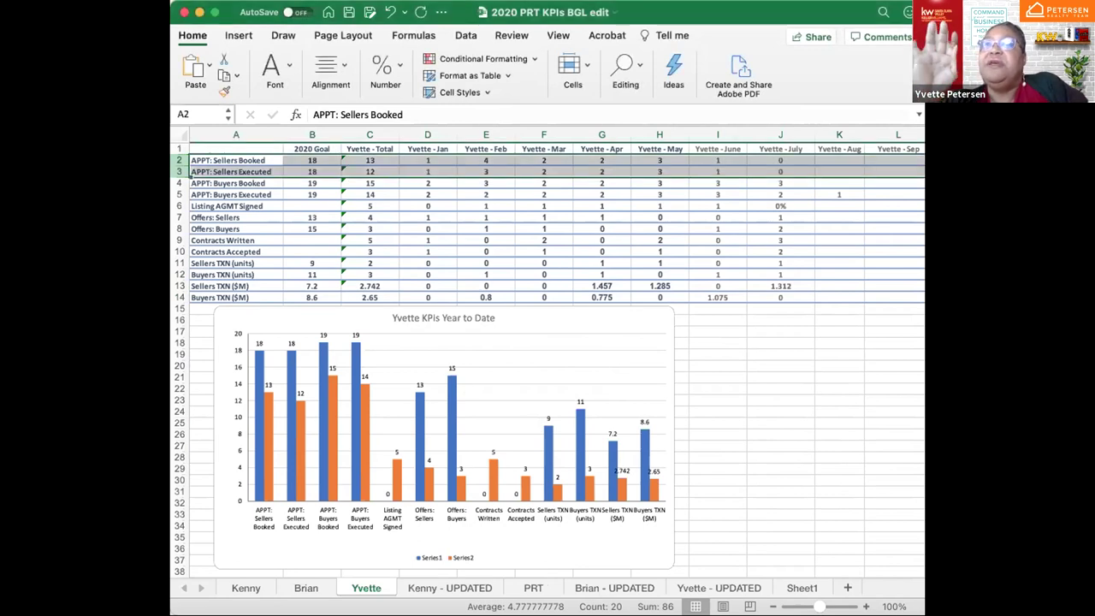
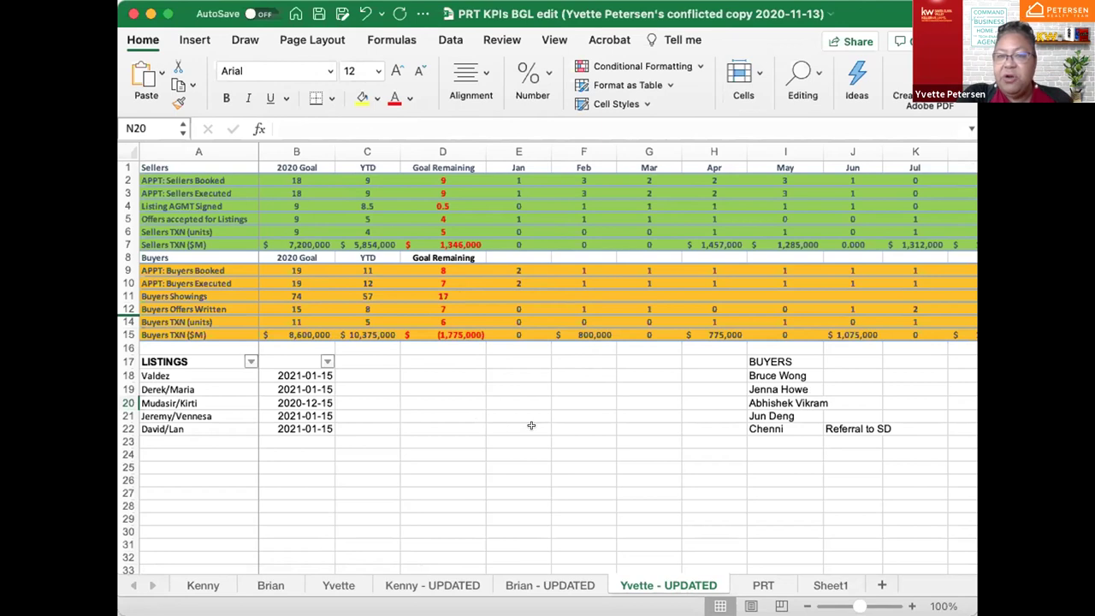
Look across the later months on the last UPDATED sheet of the conflicted-copy KPI workbook and return to the goal columns
scroll(639, 421, "right", 3)
scroll(639, 421, "right", 2)
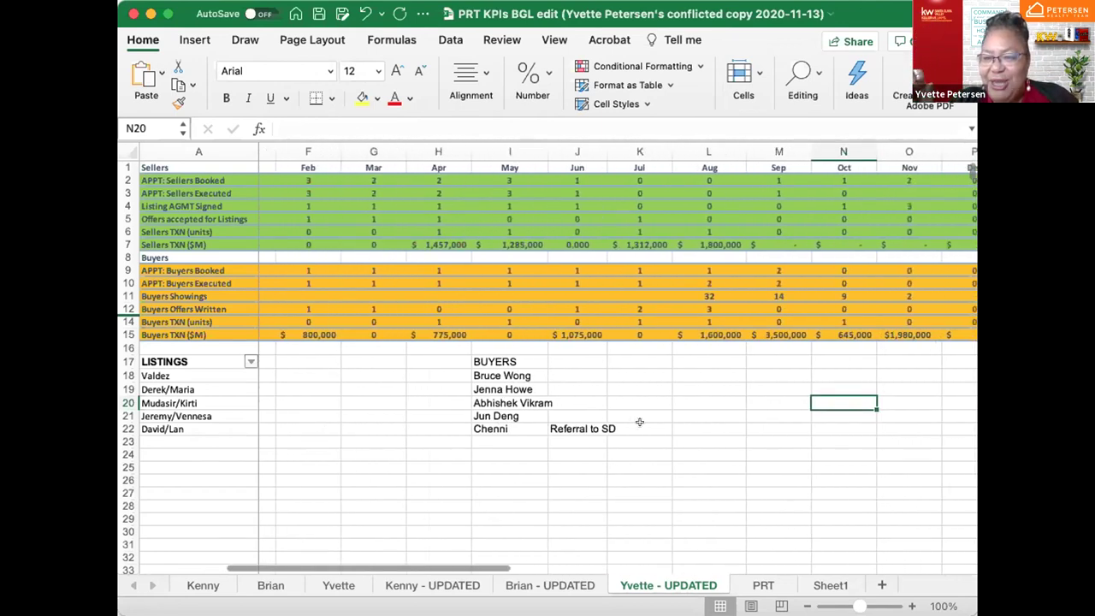
scroll(639, 421, "left", 5)
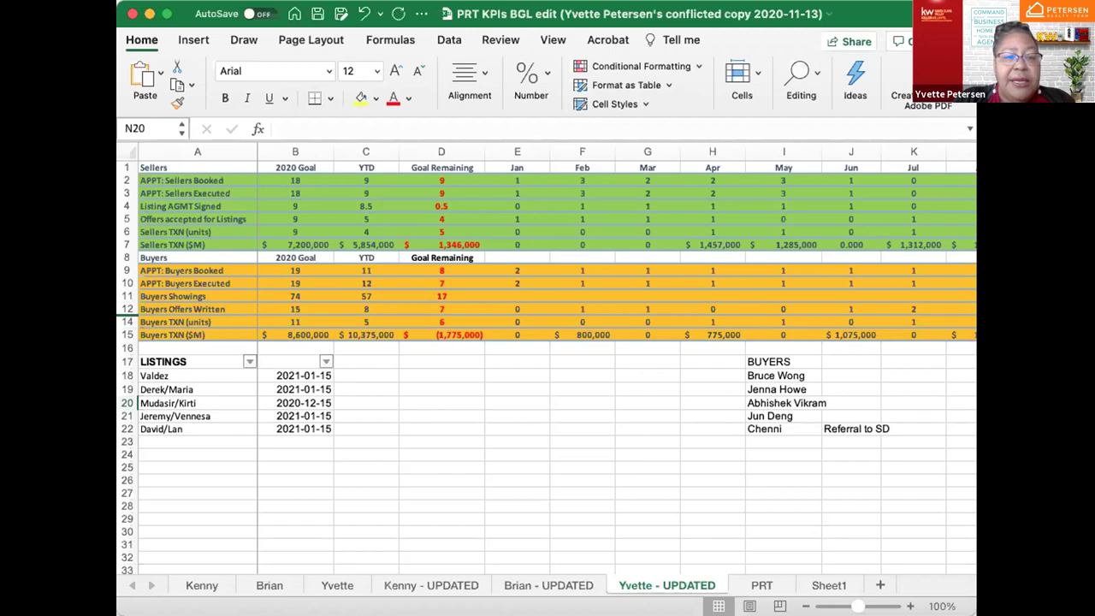
Fill the YTD and Goal Remaining cells of the Sellers TXN ($M) row, C7 and D7, with yellow
left_click(366, 244)
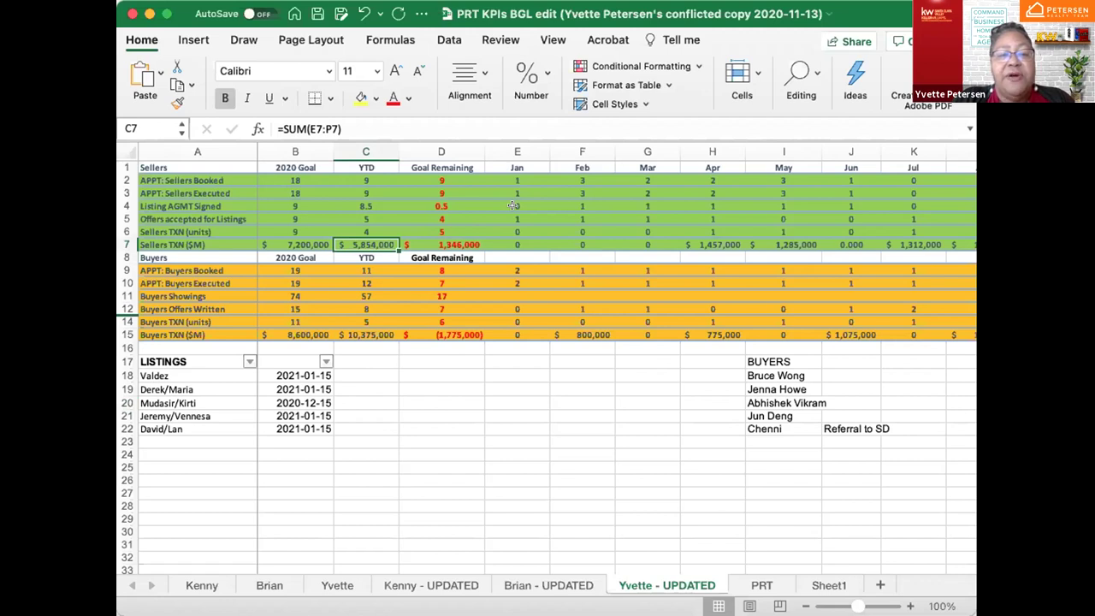
left_click(359, 98)
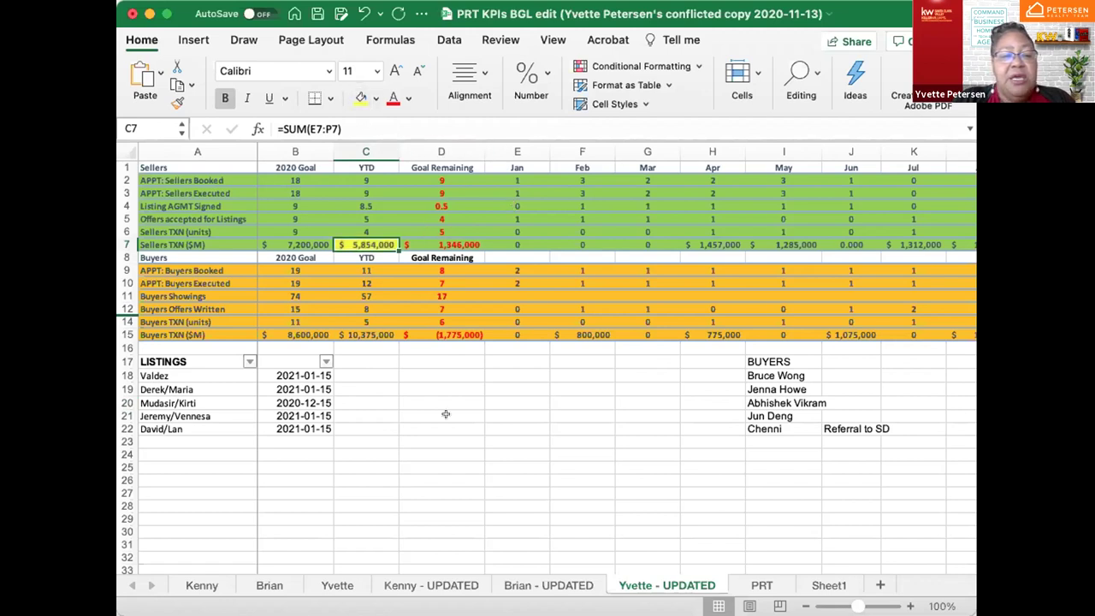
left_click(445, 240)
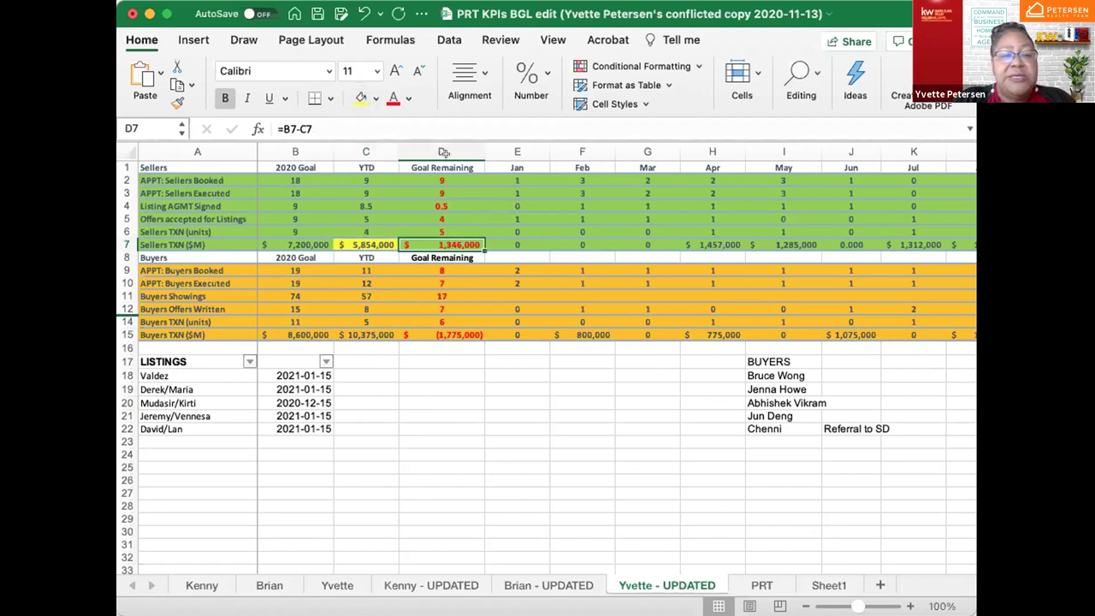
left_click(359, 98)
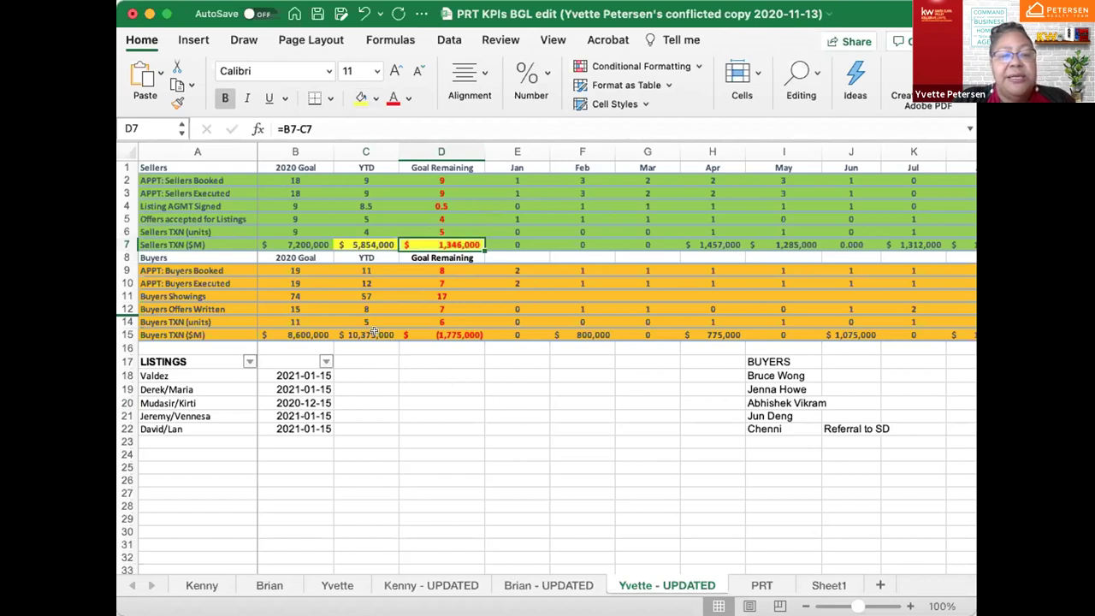
Fill the 2020 Goal and YTD cells of the Buyers TXN ($M) row, B15 and C15, with yellow
left_click(307, 332)
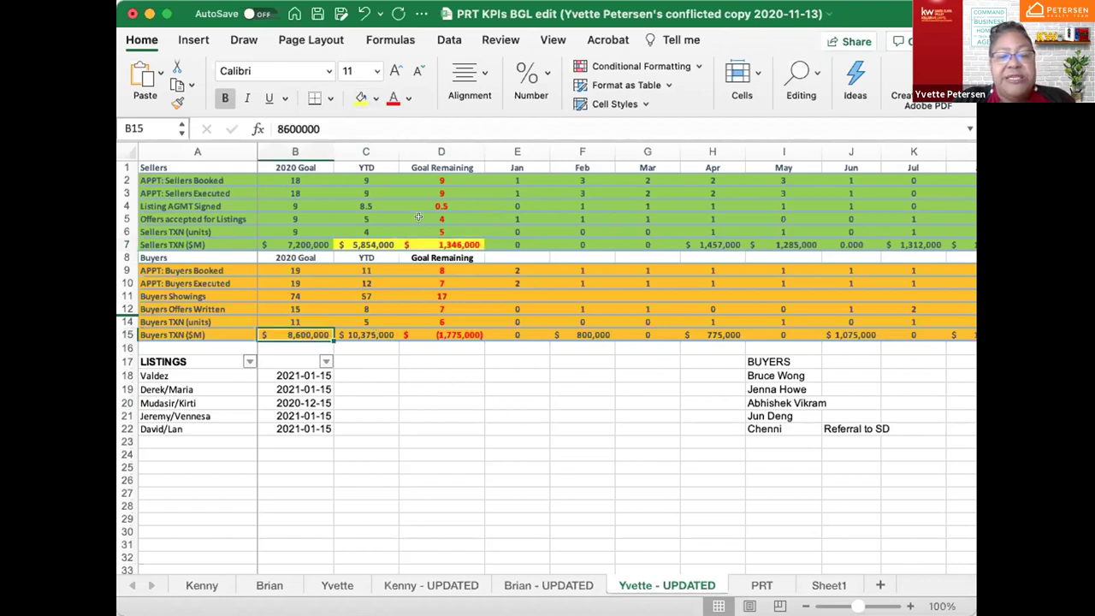
left_click(359, 97)
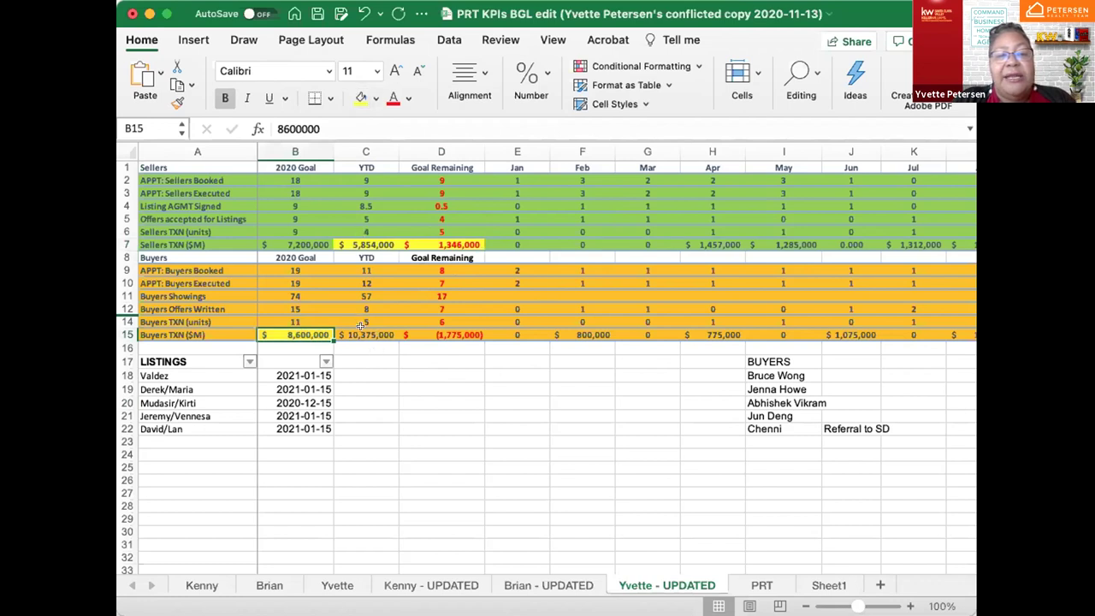
left_click(362, 334)
left_click(359, 98)
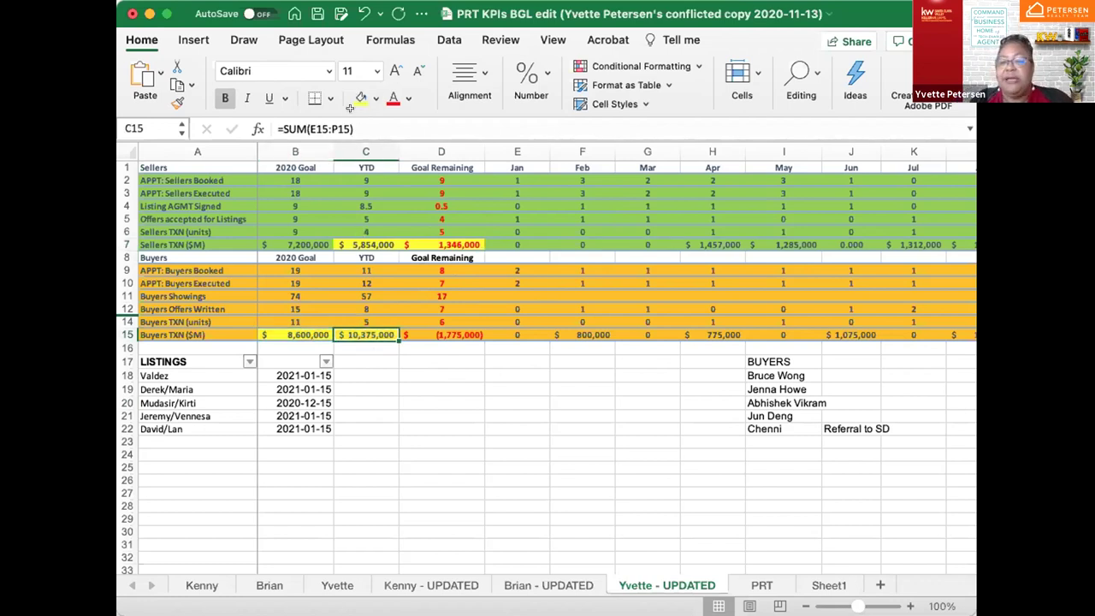
Fill the Sellers TXN ($M) 2020 Goal cell B7 with yellow and select the Buyers TXN ($M) Goal Remaining cell D15
left_click(295, 244)
left_click(359, 98)
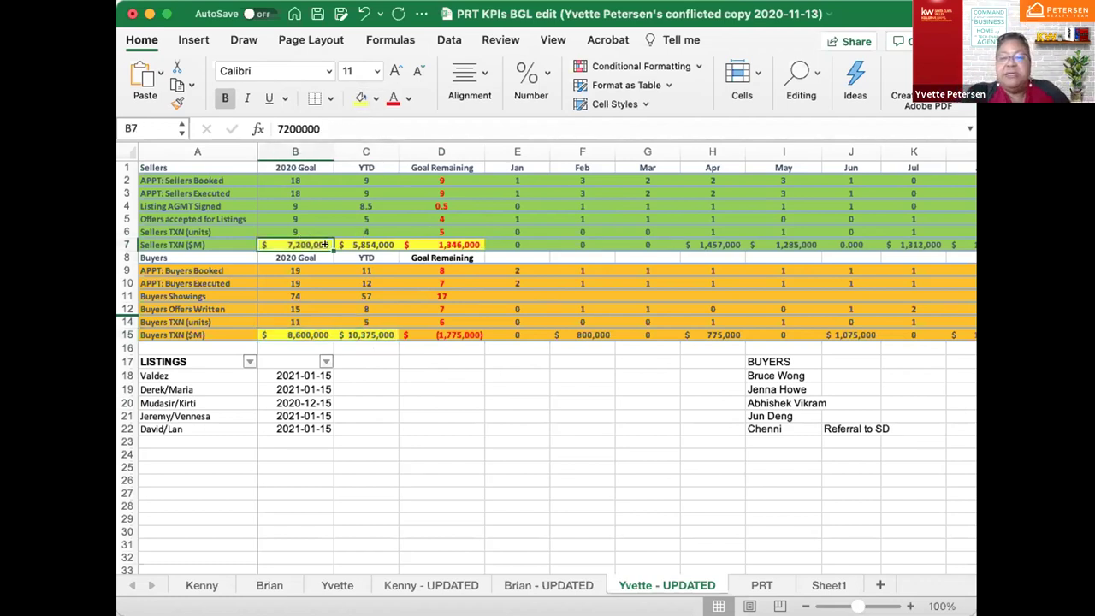
left_click(454, 333)
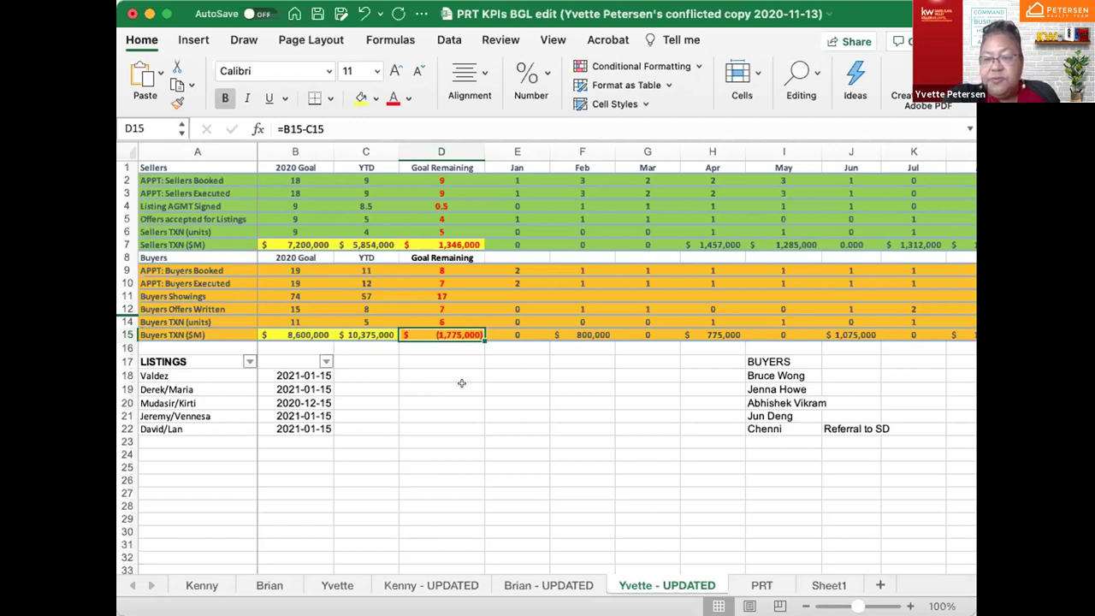
scroll(461, 383, "up", 1)
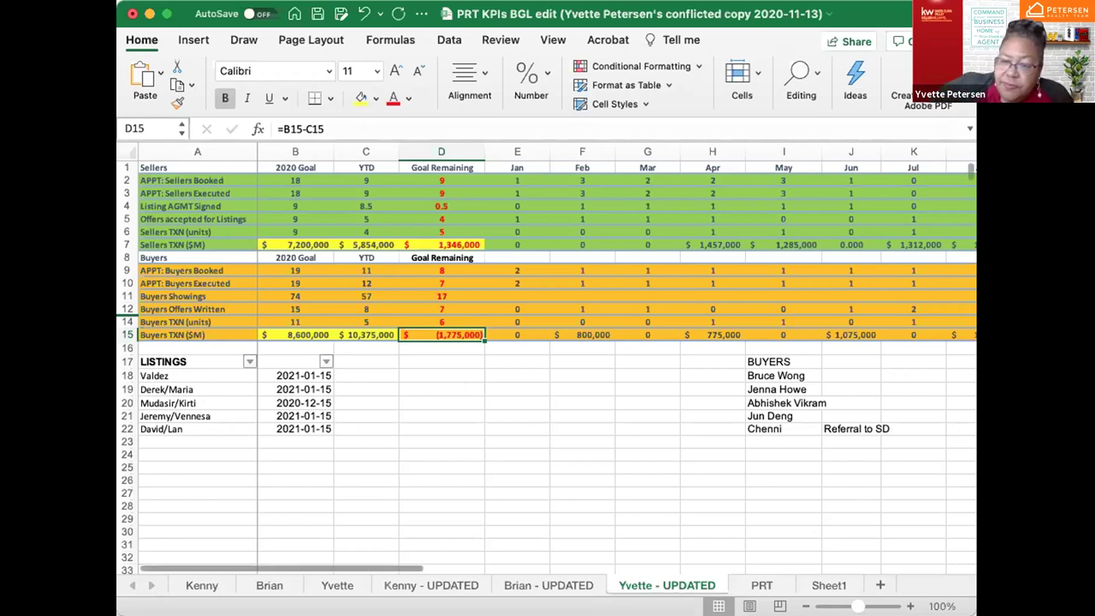